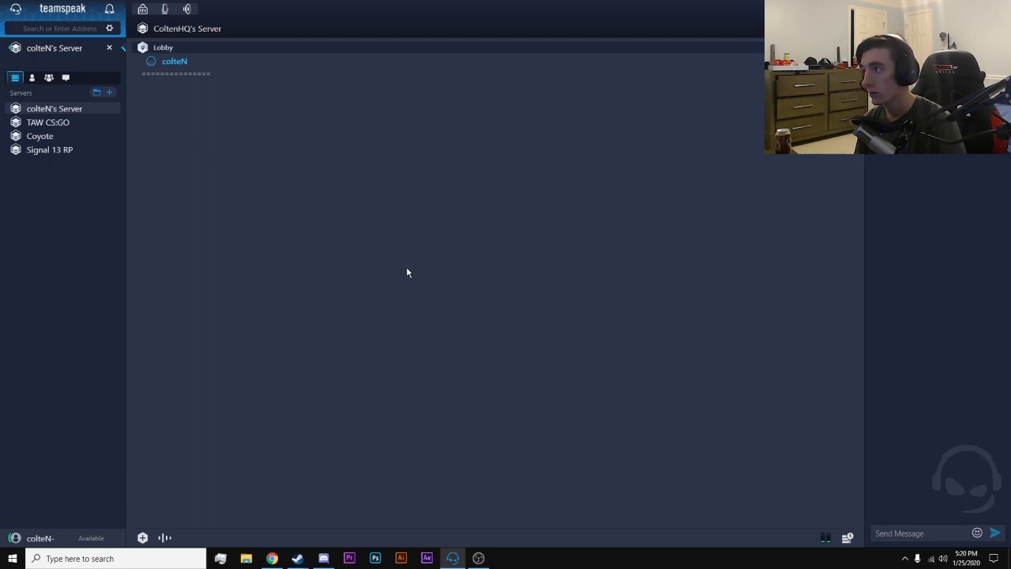
{"action": "left_click", "coordinate": [58, 29]}
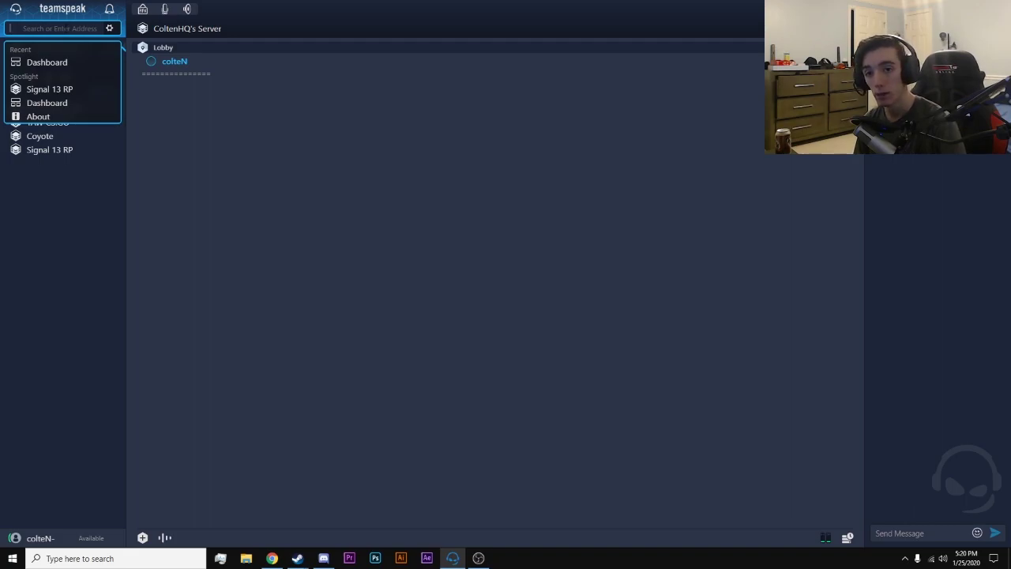
{"action": "left_click", "coordinate": [247, 170]}
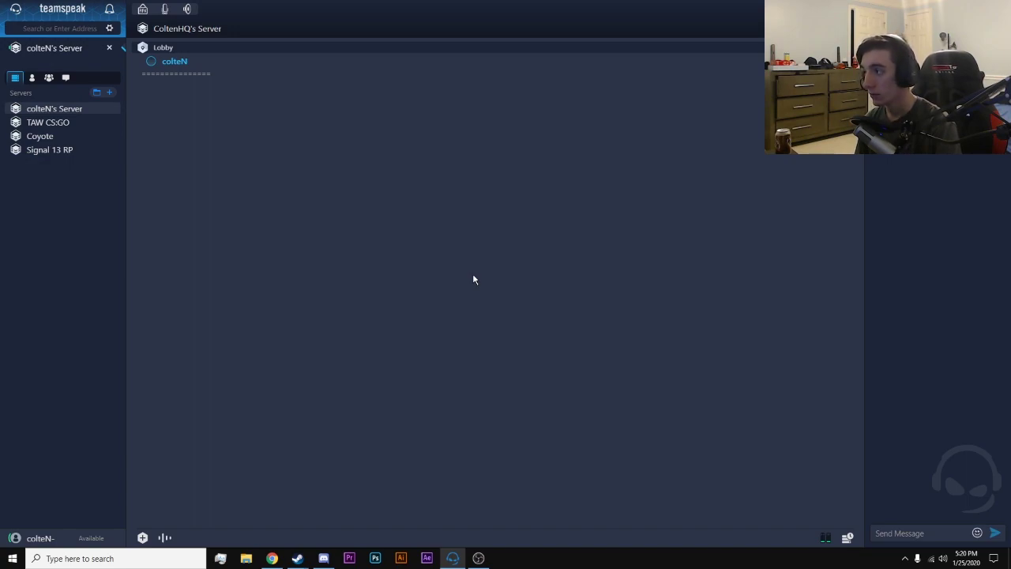
{"action": "left_click", "coordinate": [143, 10]}
{"action": "left_click", "coordinate": [143, 10]}
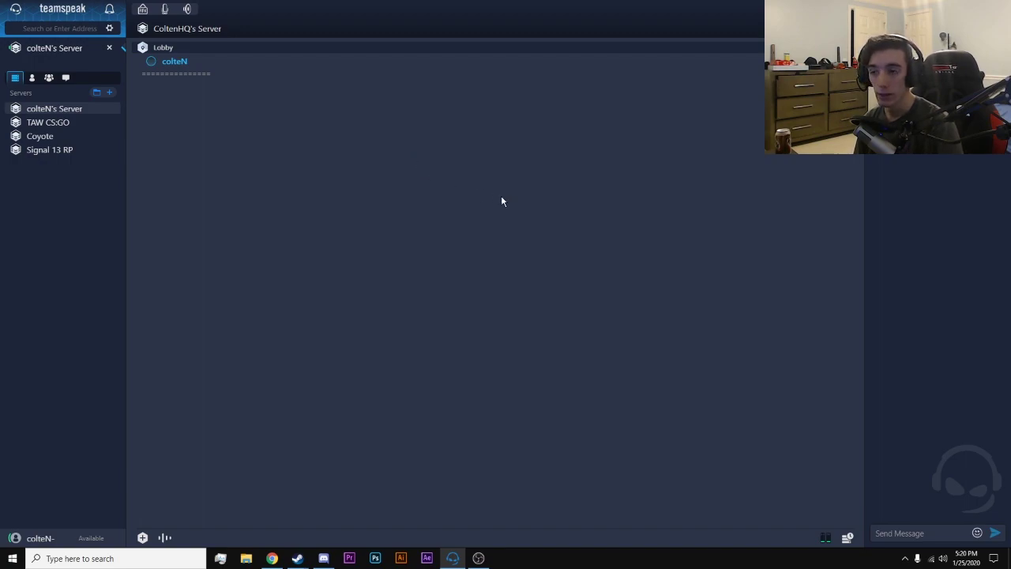
- Open the server's information and review its editable settings, including name, password, public directory listing and user limits, without changing them
{"action": "left_click", "coordinate": [215, 30]}
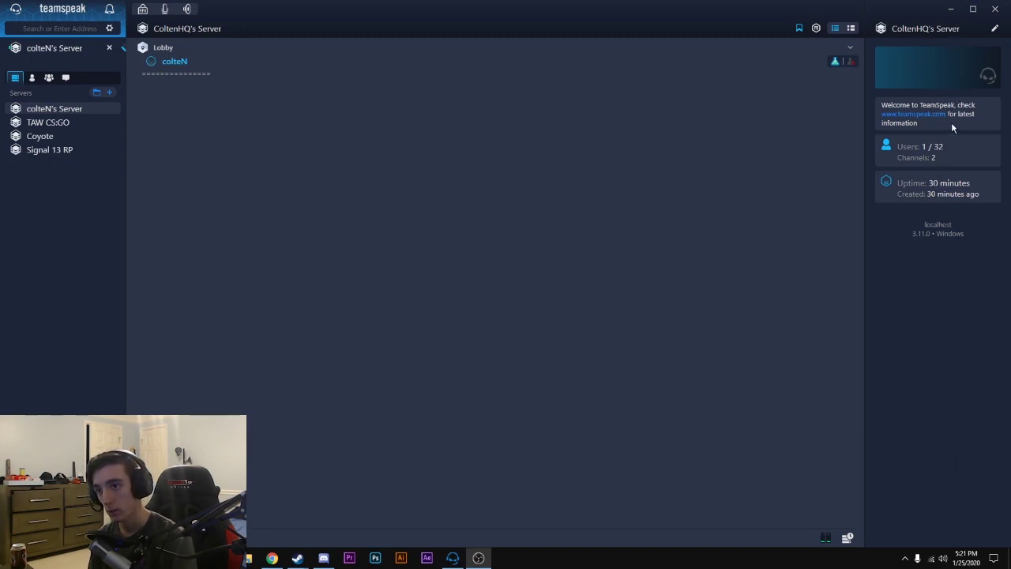
{"action": "left_click", "coordinate": [994, 29]}
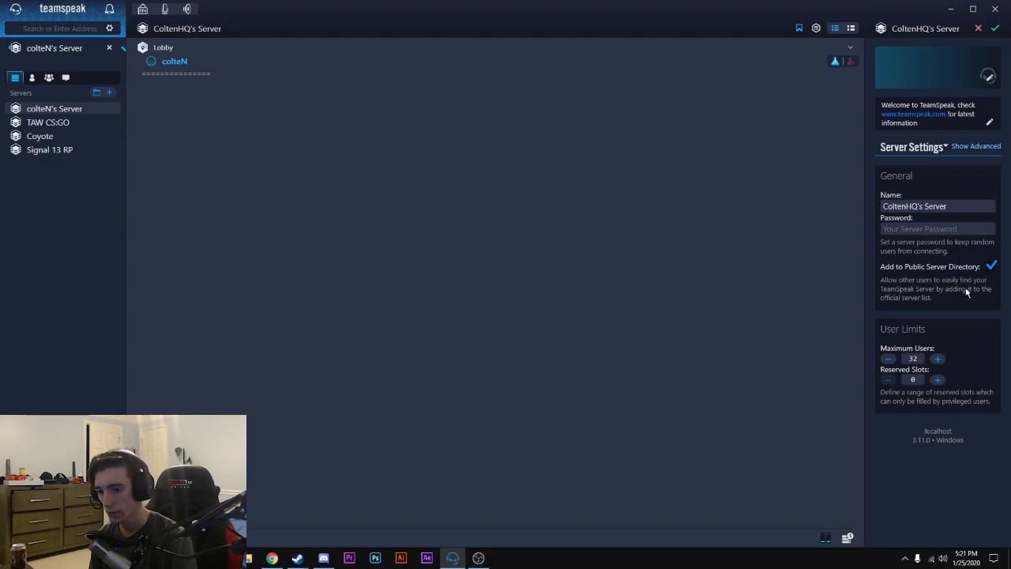
{"action": "left_click", "coordinate": [994, 30]}
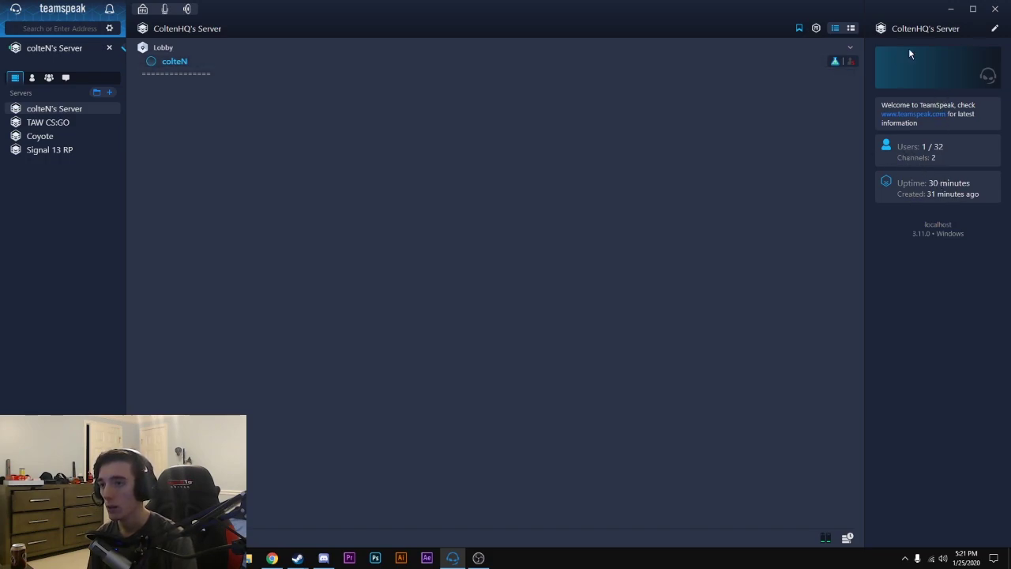
{"action": "mouse_move", "coordinate": [956, 196]}
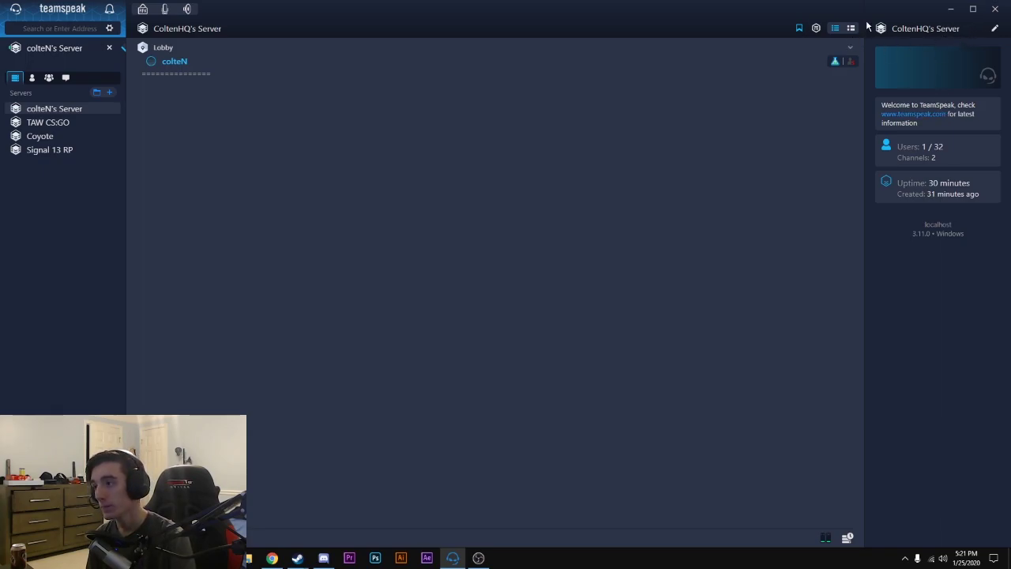
- Examine the Lobby channel's chat, channel information and file sections, ending on its chat
{"action": "left_click", "coordinate": [168, 50]}
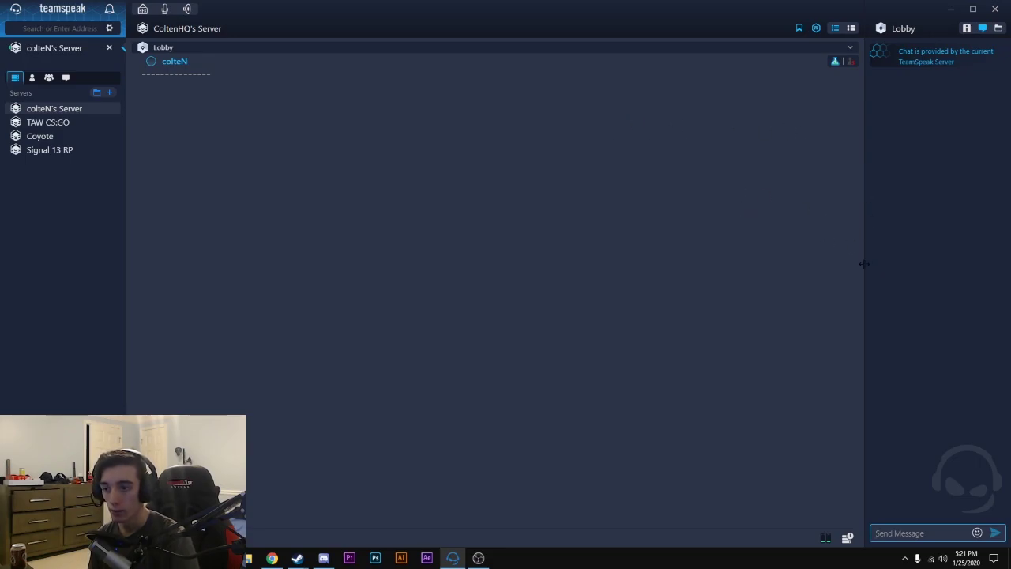
{"action": "left_click_drag", "start_coordinate": [925, 26], "coordinate": [856, 47]}
{"action": "left_click", "coordinate": [910, 27]}
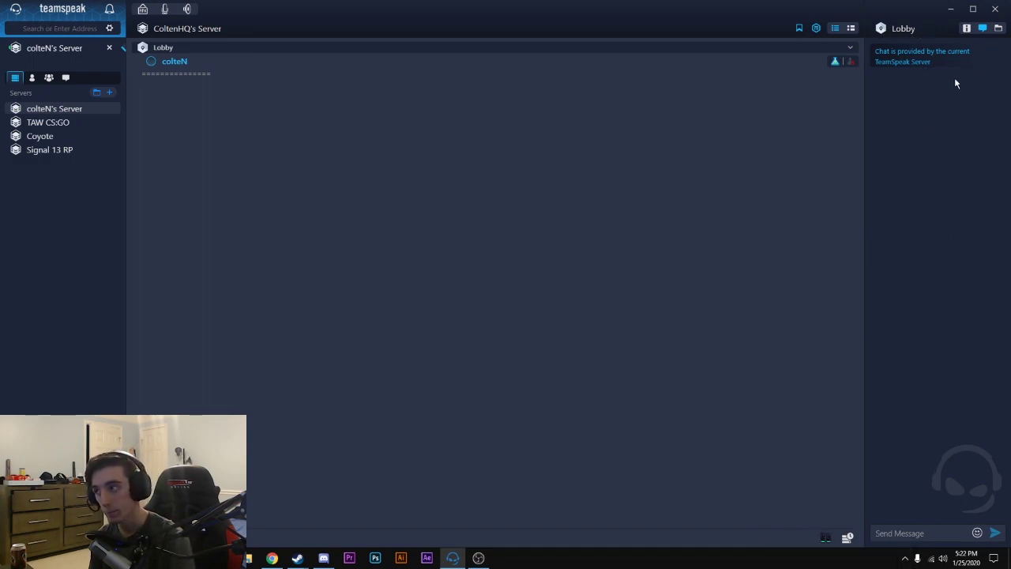
{"action": "left_click", "coordinate": [947, 533]}
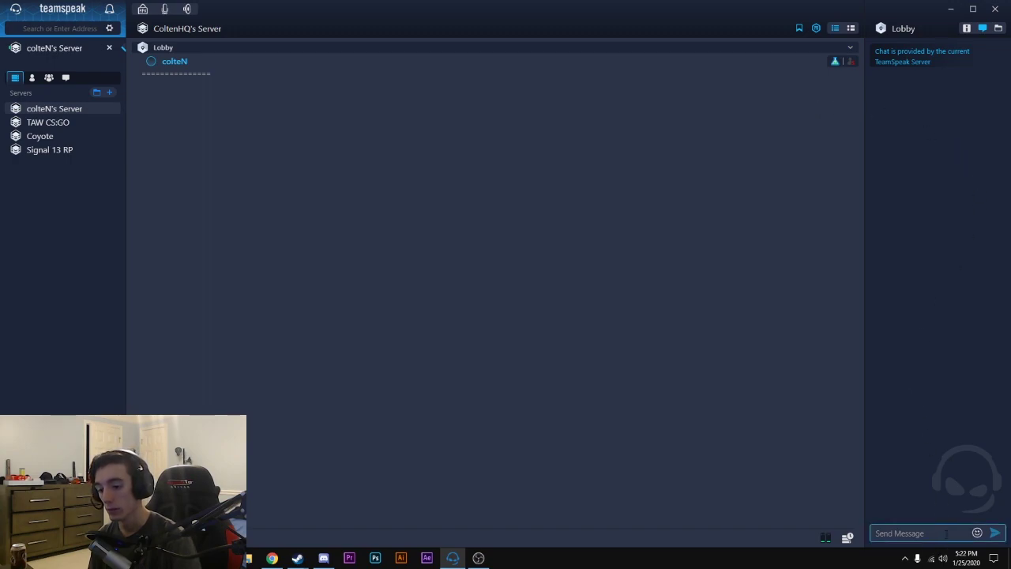
{"action": "left_click", "coordinate": [966, 28]}
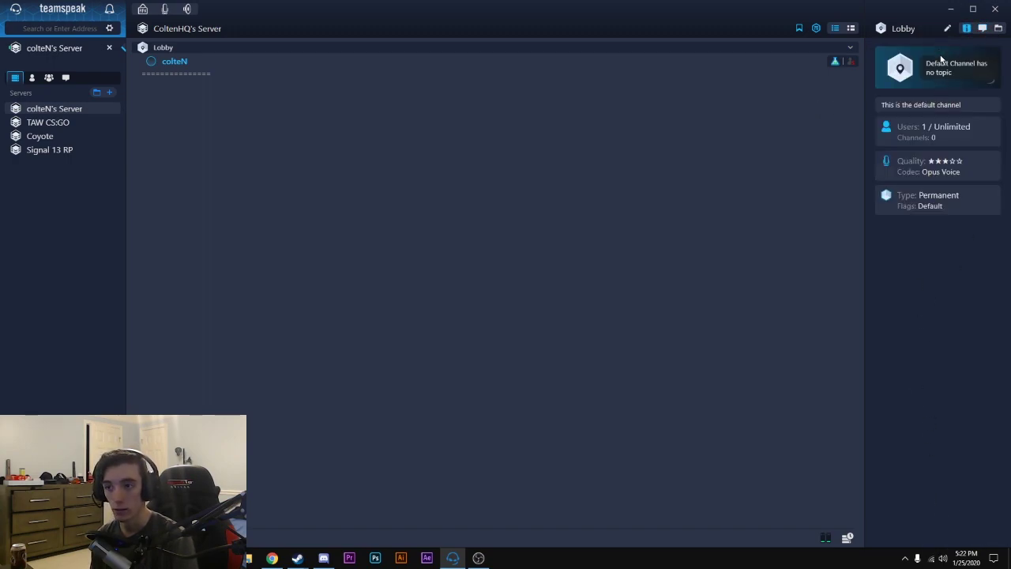
{"action": "left_click", "coordinate": [998, 28]}
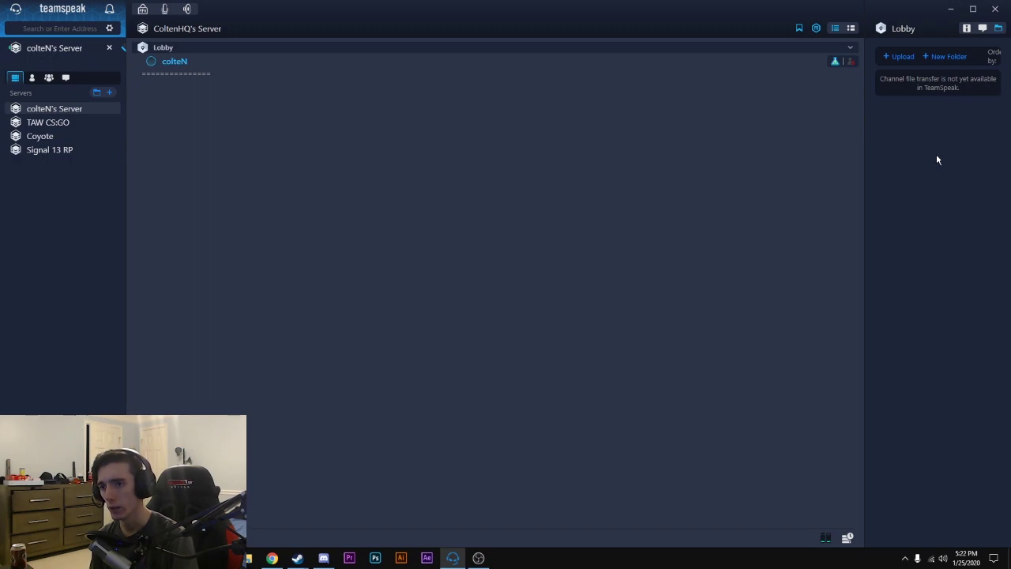
{"action": "left_click", "coordinate": [983, 30]}
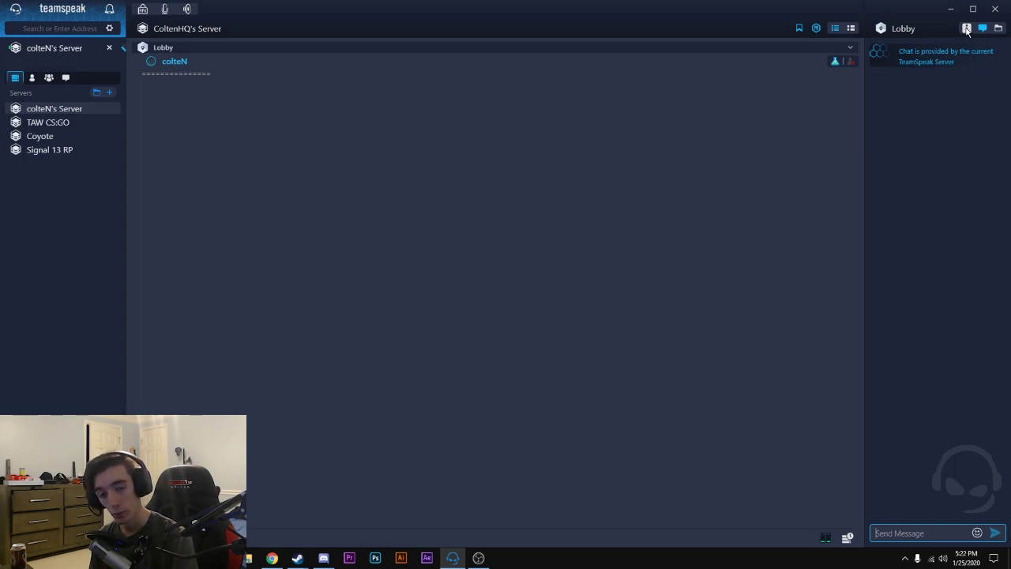
{"action": "left_click", "coordinate": [966, 29]}
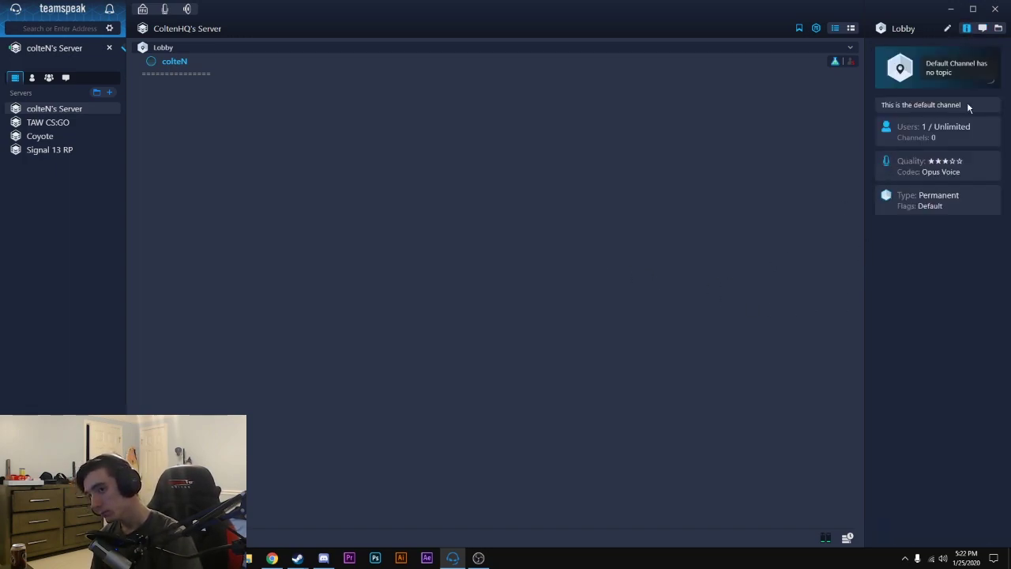
{"action": "left_click", "coordinate": [980, 29]}
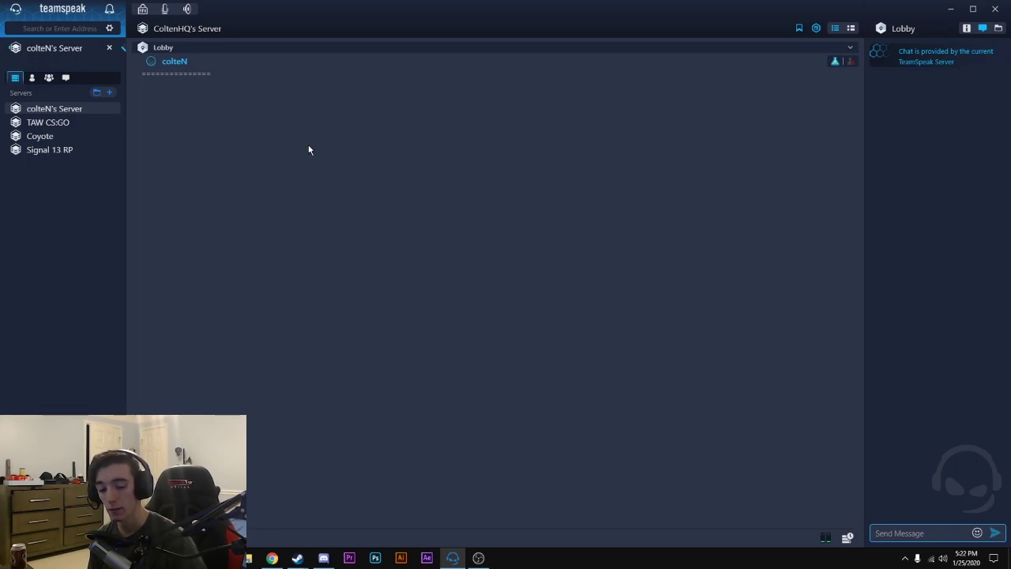
- Delete the spacer channel below the Lobby
{"action": "left_click", "coordinate": [216, 74]}
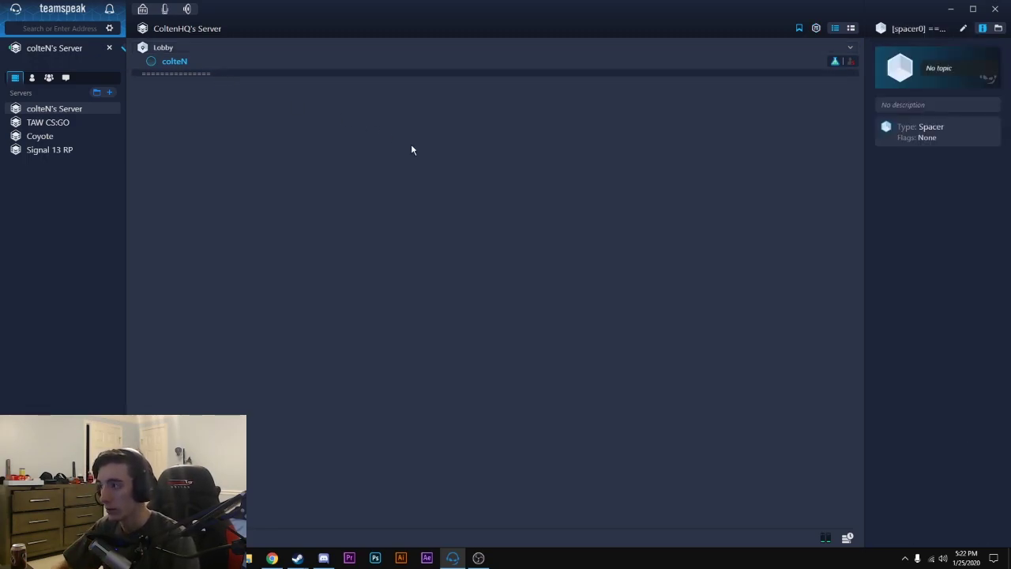
{"action": "right_click", "coordinate": [202, 76]}
{"action": "left_click", "coordinate": [237, 153]}
{"action": "left_click", "coordinate": [248, 150]}
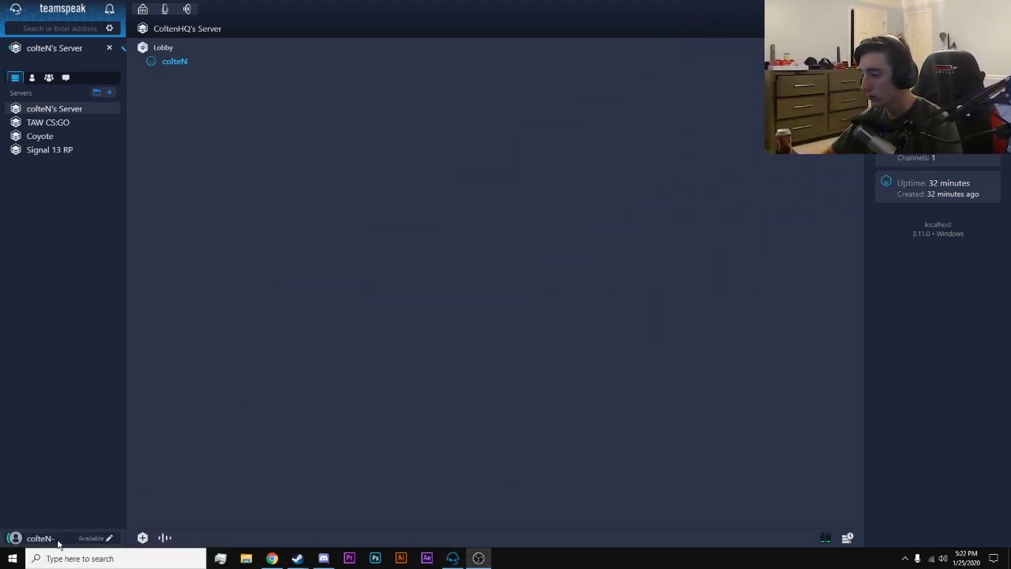
- Create a non-permanent channel named "bleh" without a password and move back into the Lobby
{"action": "left_click", "coordinate": [142, 538]}
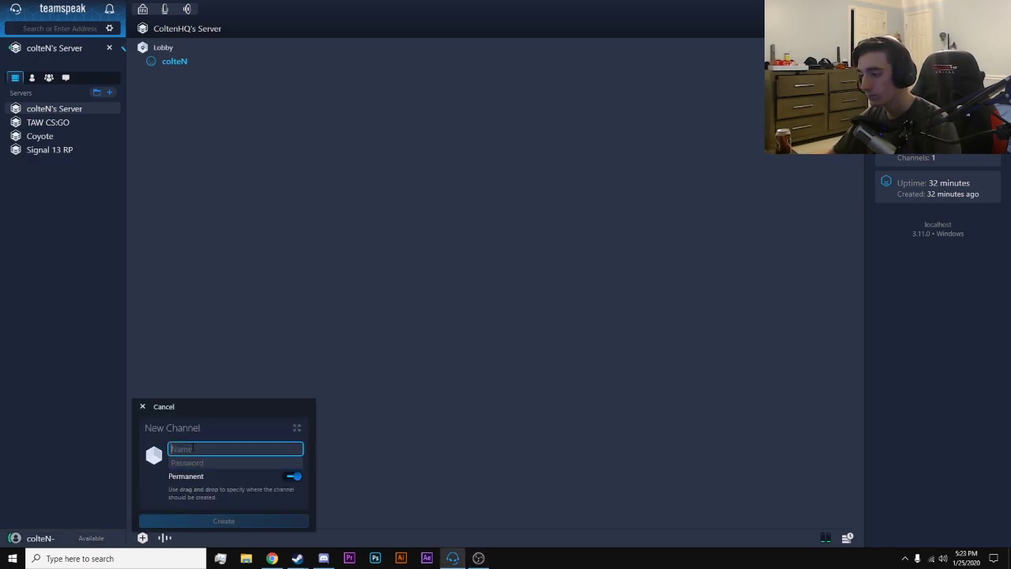
{"action": "type", "text": "bleh"}
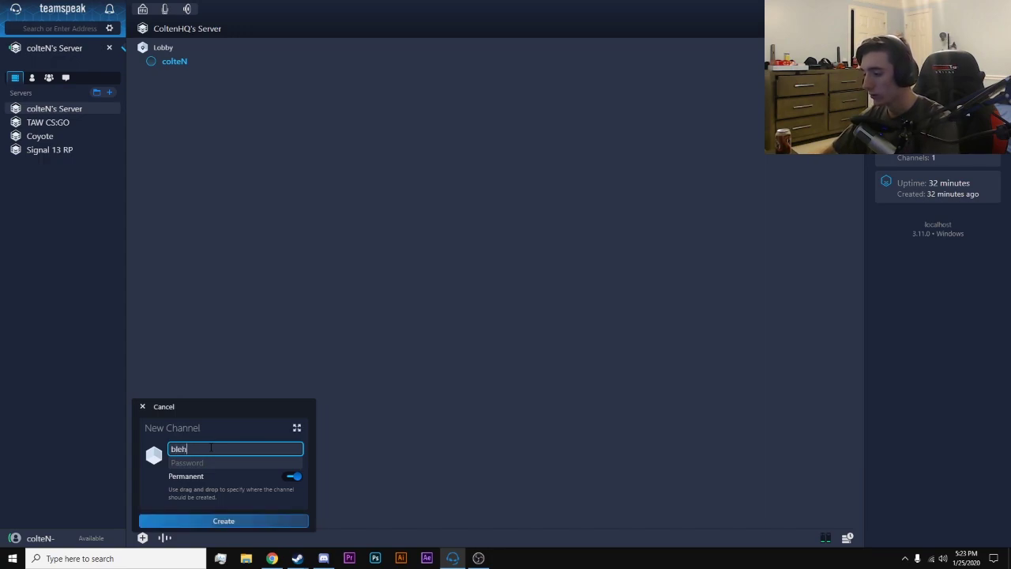
{"action": "left_click", "coordinate": [274, 461]}
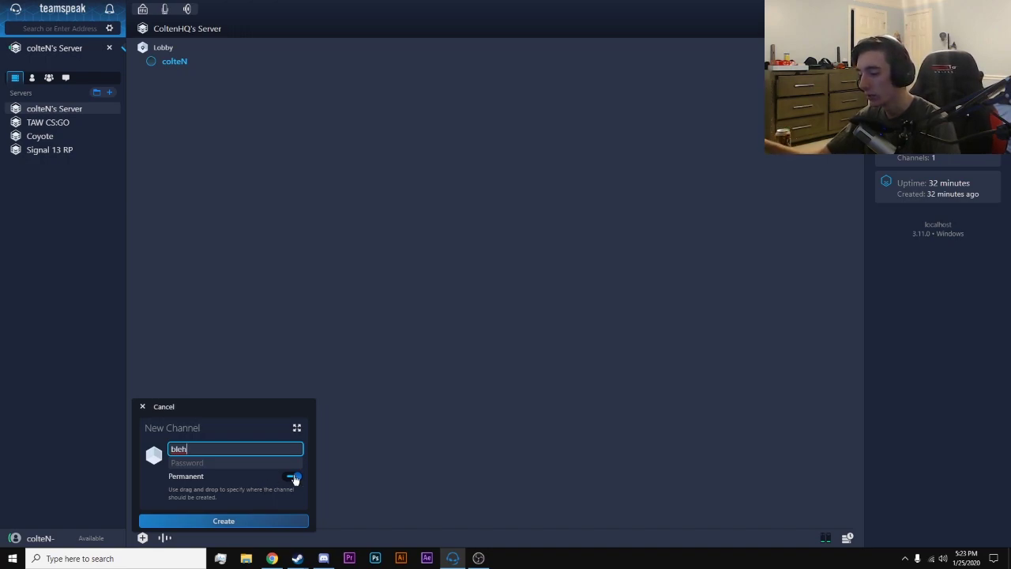
{"action": "left_click", "coordinate": [294, 478]}
{"action": "left_click", "coordinate": [289, 479]}
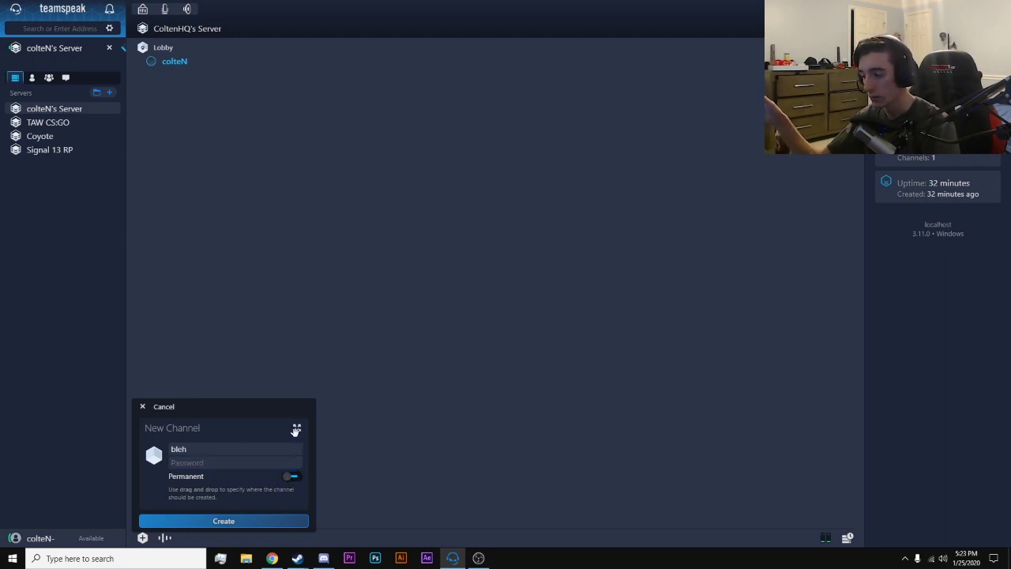
{"action": "left_click", "coordinate": [291, 478]}
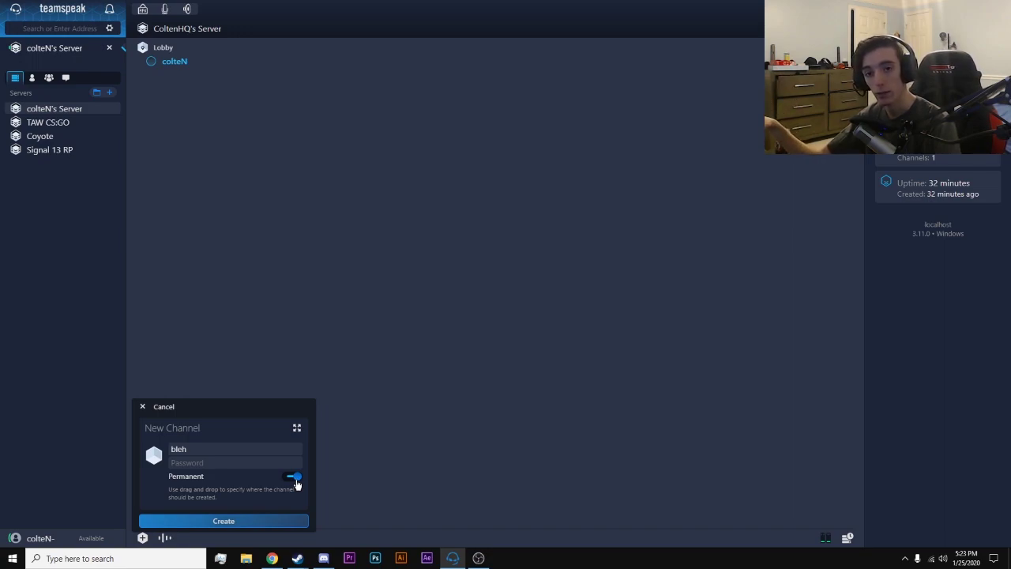
{"action": "left_click", "coordinate": [296, 482]}
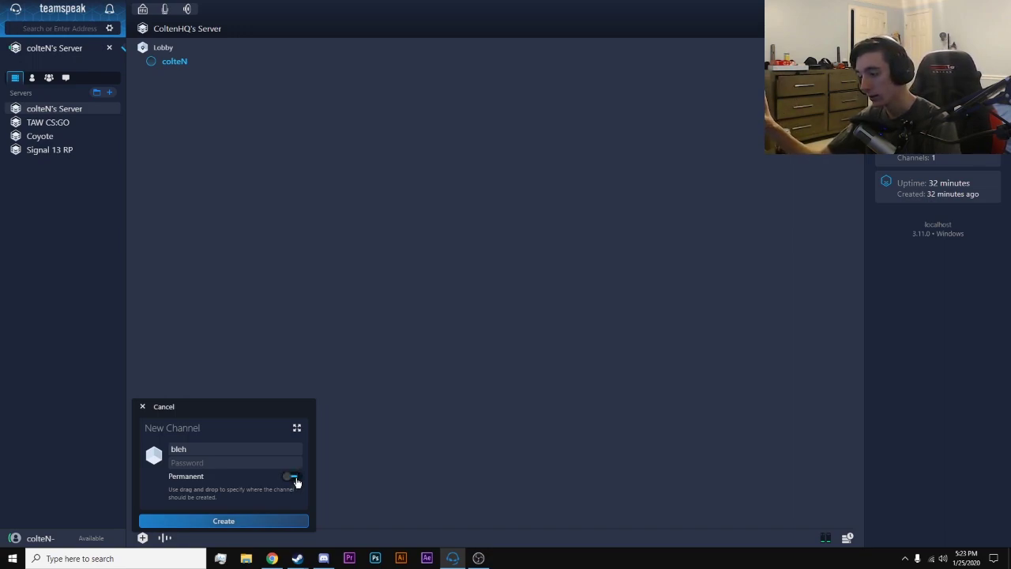
{"action": "left_click", "coordinate": [265, 521]}
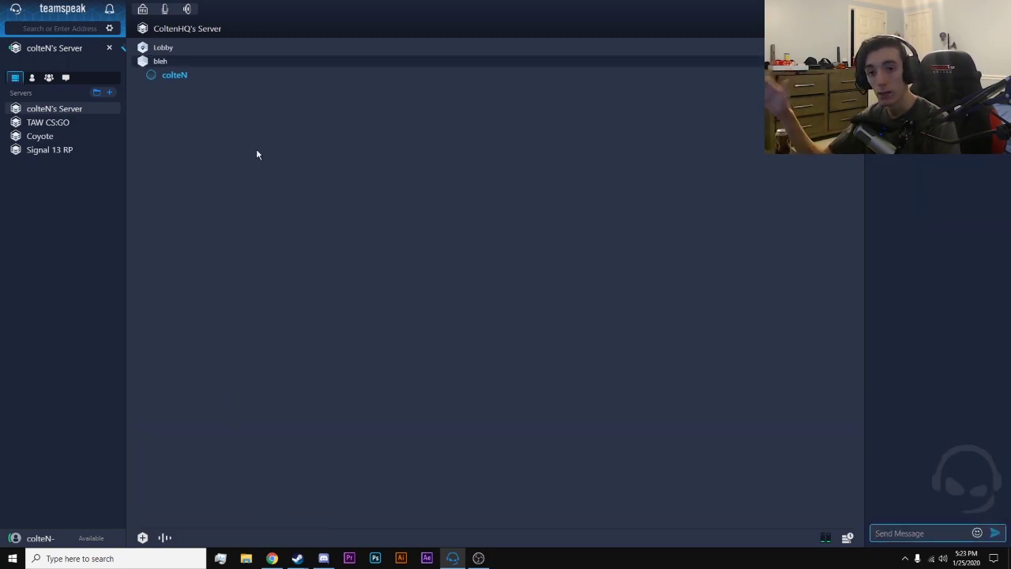
{"action": "double_click", "coordinate": [165, 49]}
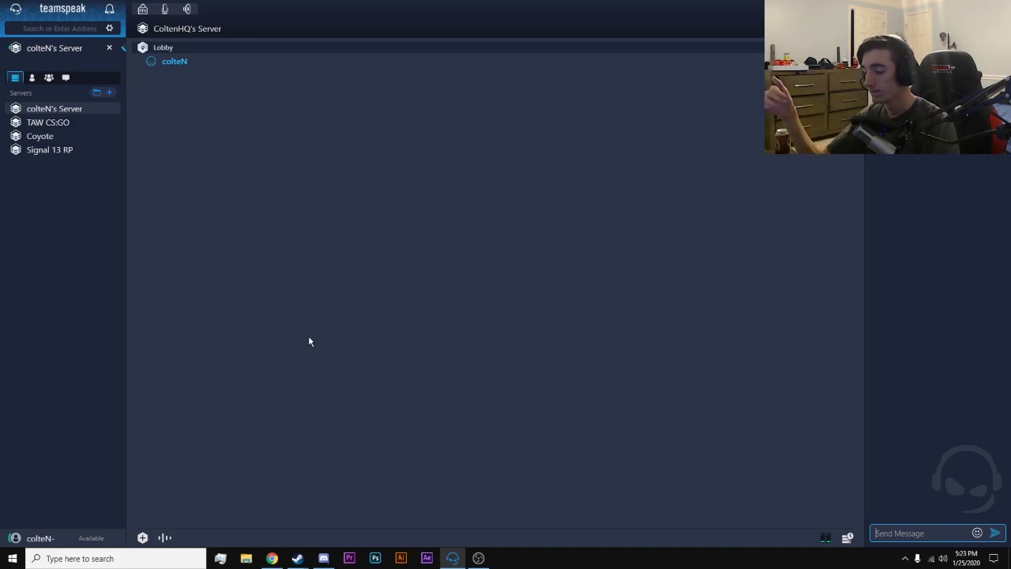
- Create a permanent spacer channel named "[spacer0] =============="
{"action": "left_click", "coordinate": [142, 537]}
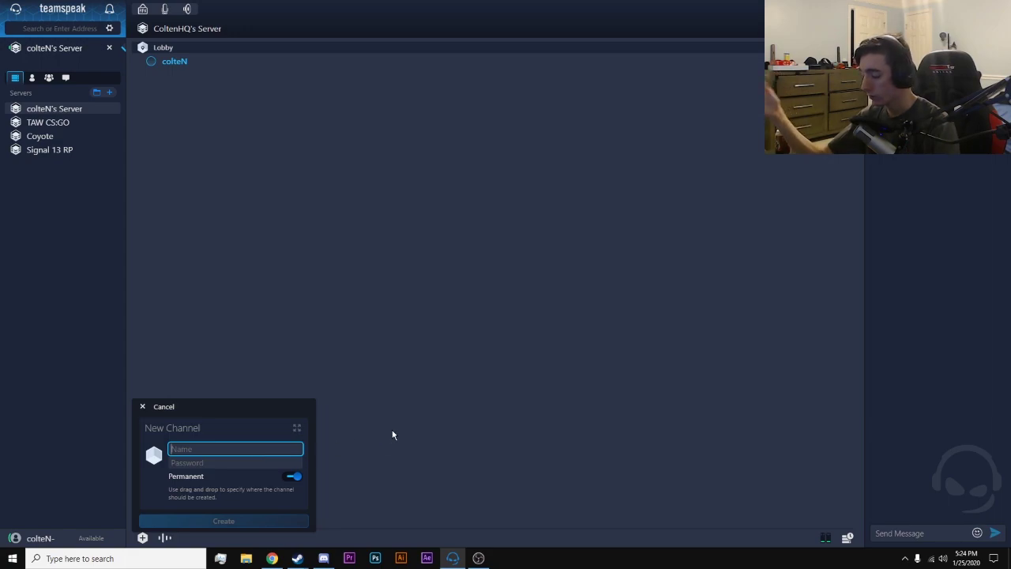
{"action": "type", "text": "[sp"}
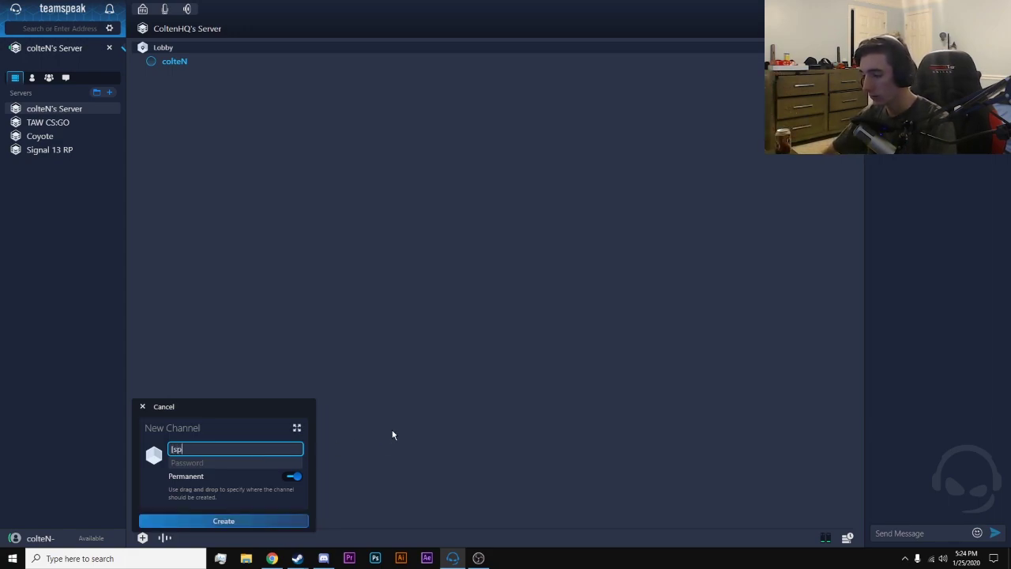
{"action": "type", "text": "acer"}
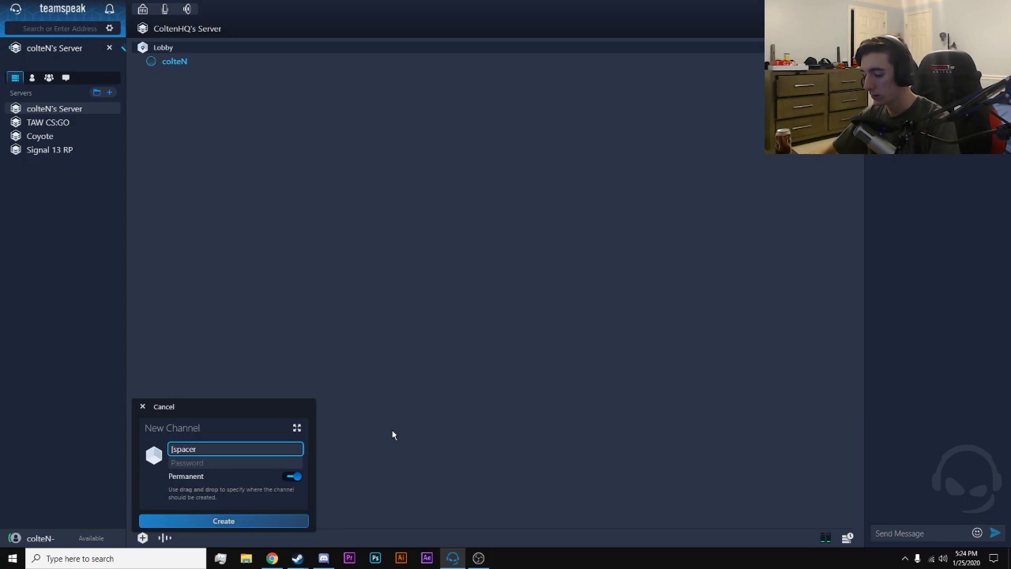
{"action": "type", "text": "0"}
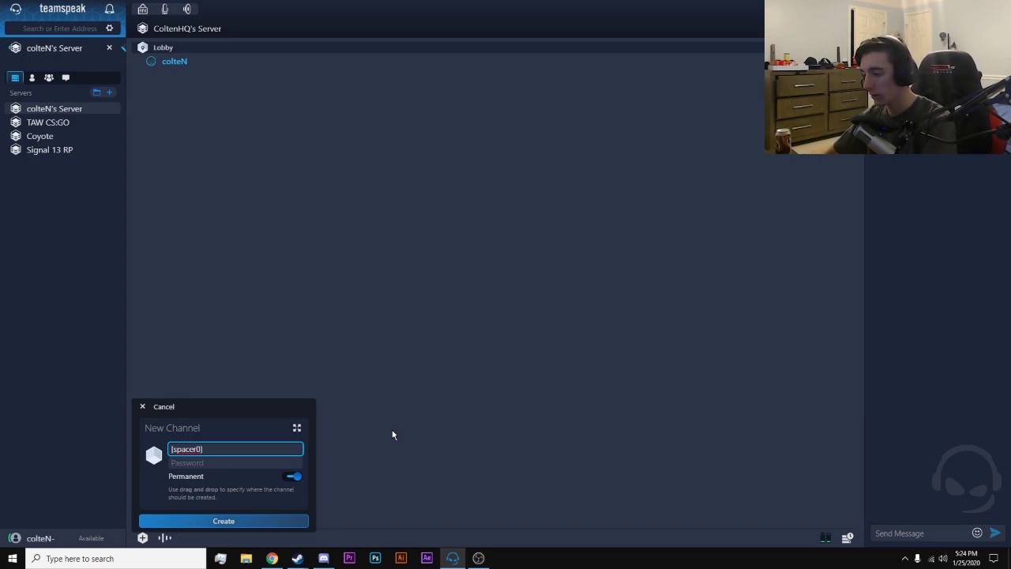
{"action": "type", "text": "] =============="}
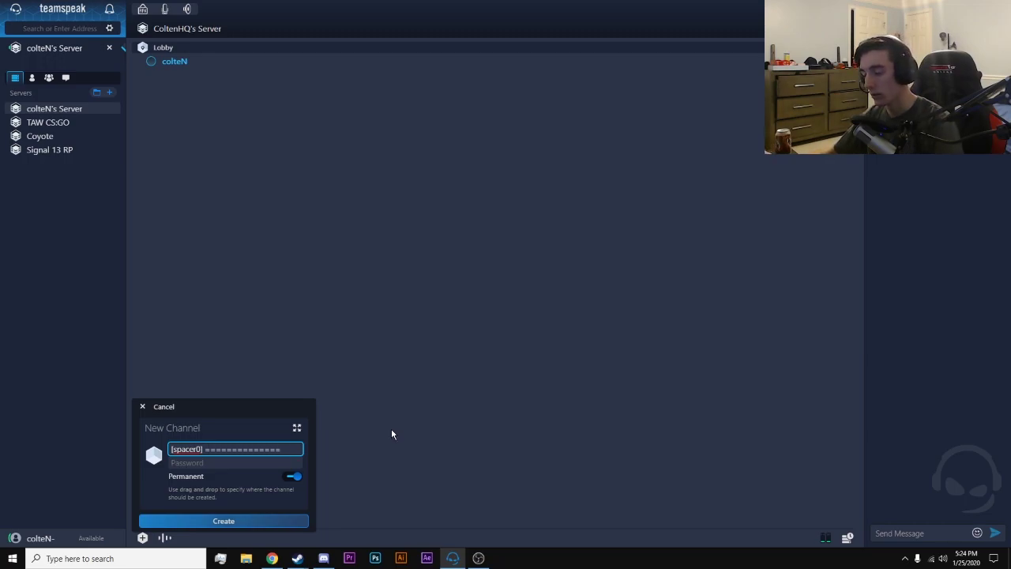
{"action": "left_click", "coordinate": [265, 525]}
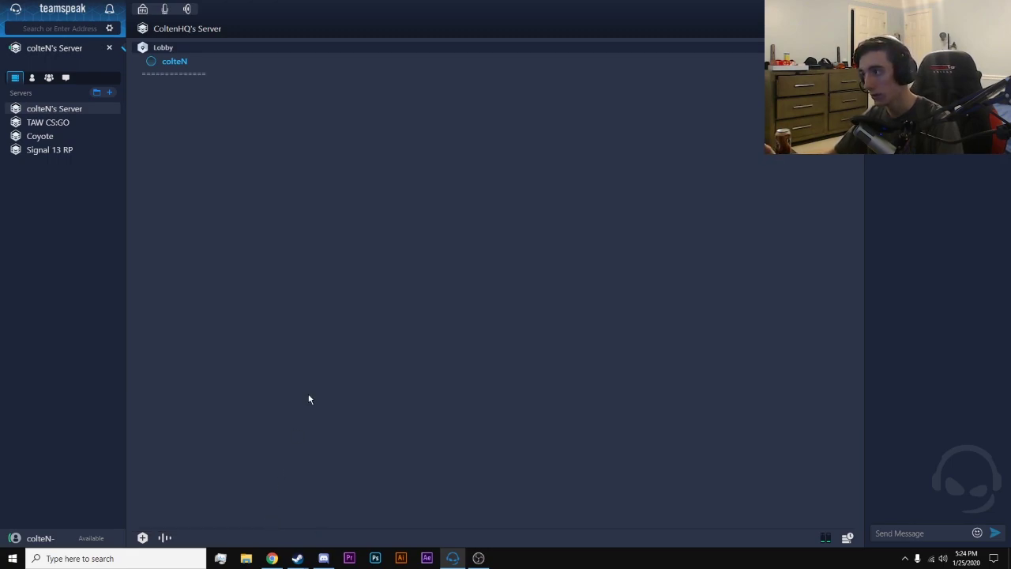
- Delete the "[spacer0] ==============" channel from the server
{"action": "left_click", "coordinate": [179, 75]}
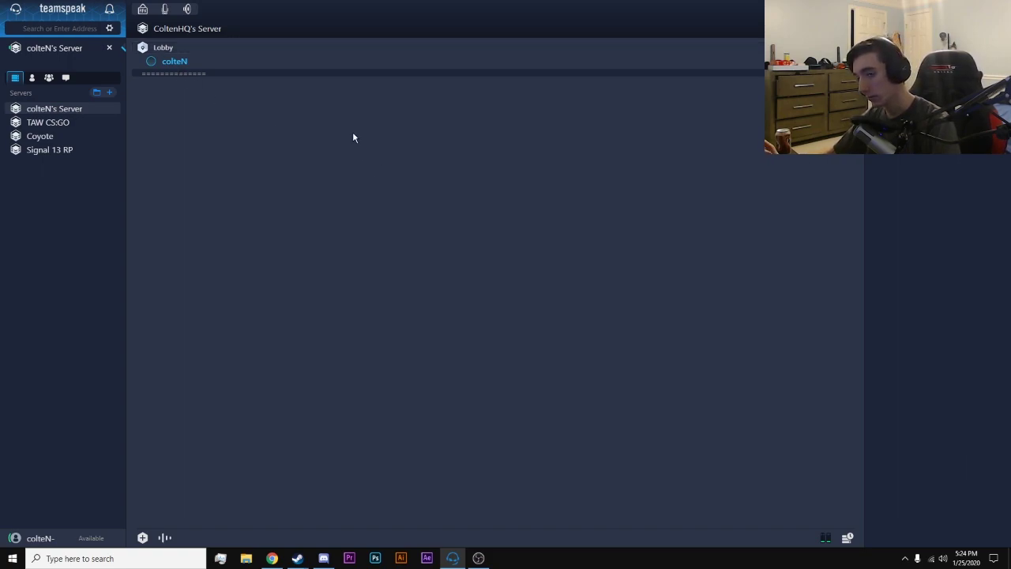
{"action": "right_click", "coordinate": [235, 75]}
{"action": "left_click", "coordinate": [277, 149]}
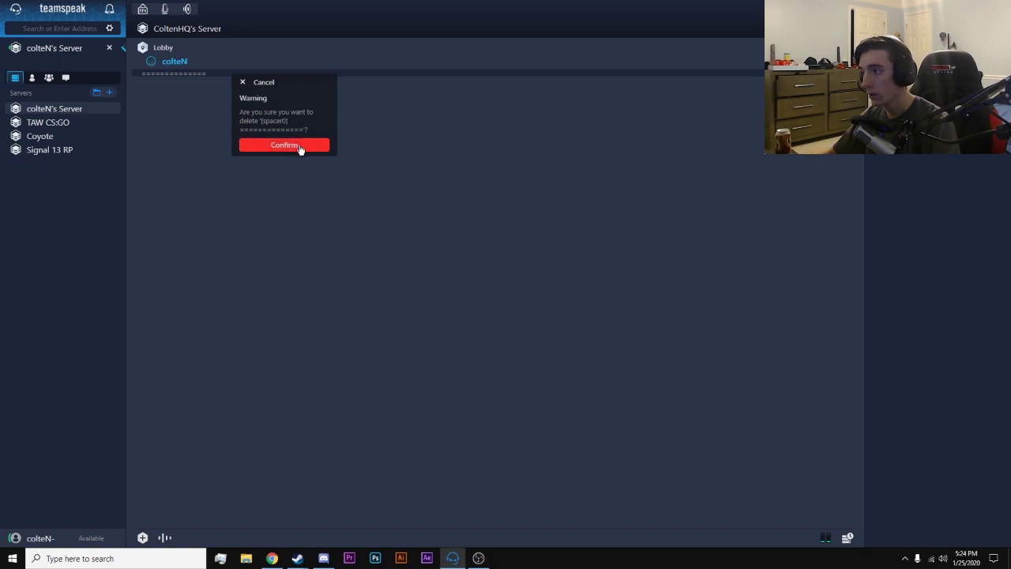
{"action": "left_click", "coordinate": [307, 149]}
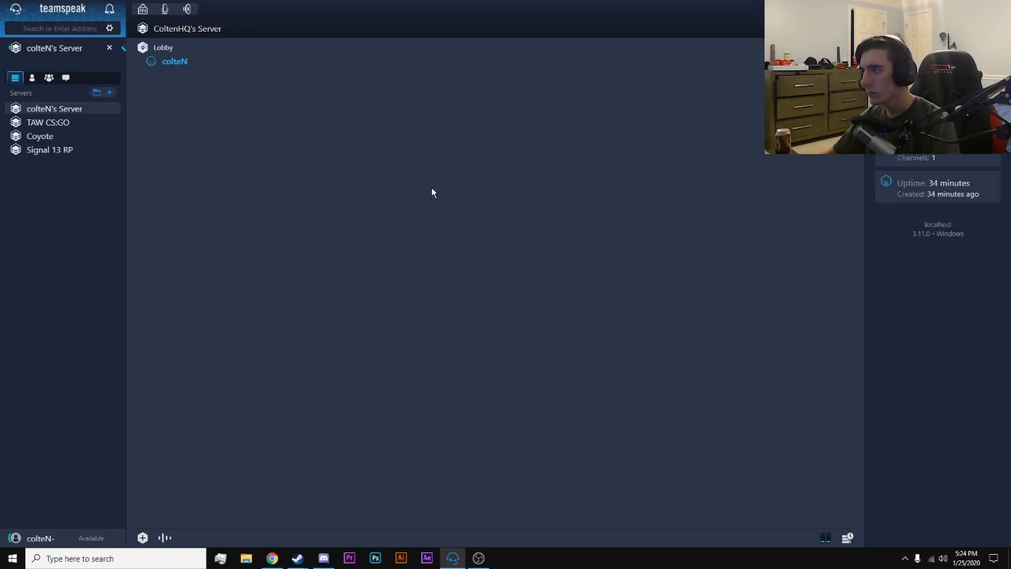
- Open the self-hosted server's bookmark for editing, view its identity options, and return to the server list
{"action": "right_click", "coordinate": [79, 109]}
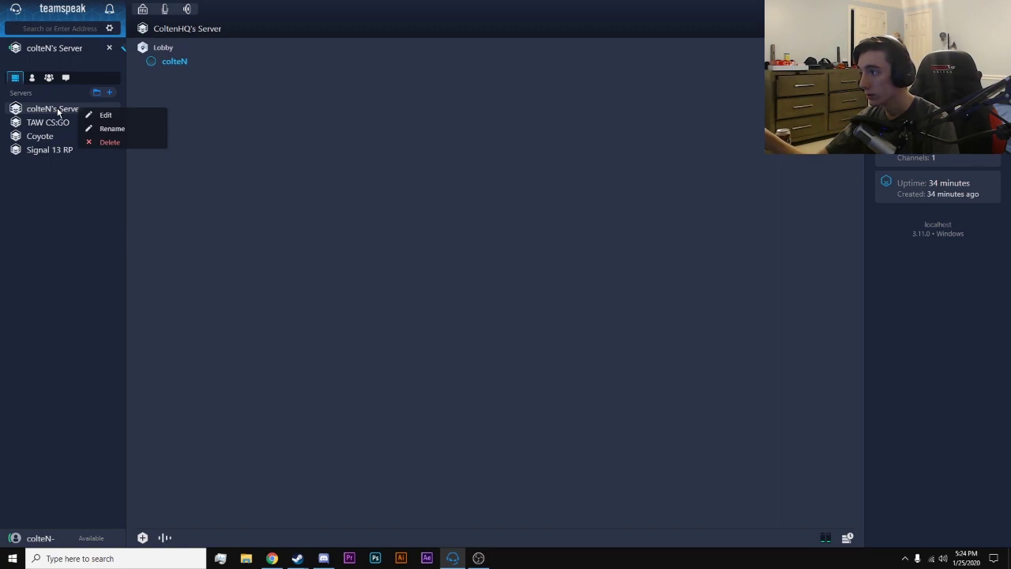
{"action": "left_click", "coordinate": [113, 112]}
{"action": "left_click", "coordinate": [65, 127]}
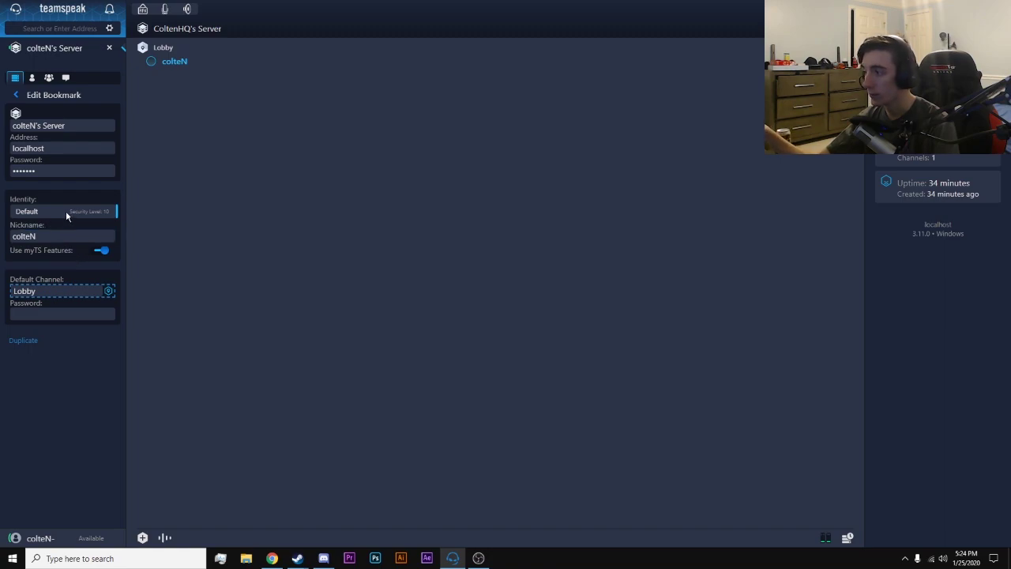
{"action": "left_click", "coordinate": [38, 213]}
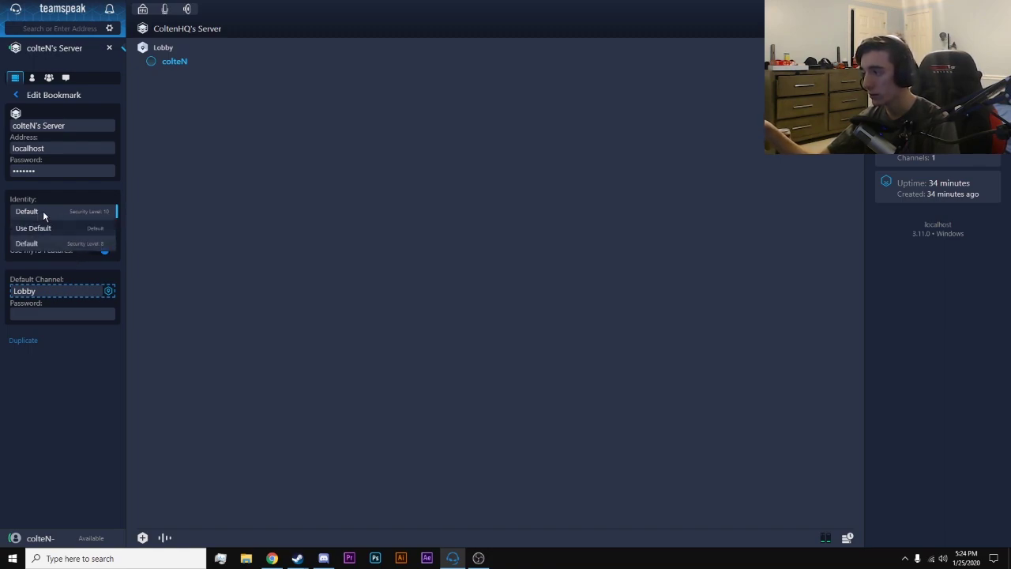
{"action": "left_click", "coordinate": [43, 210]}
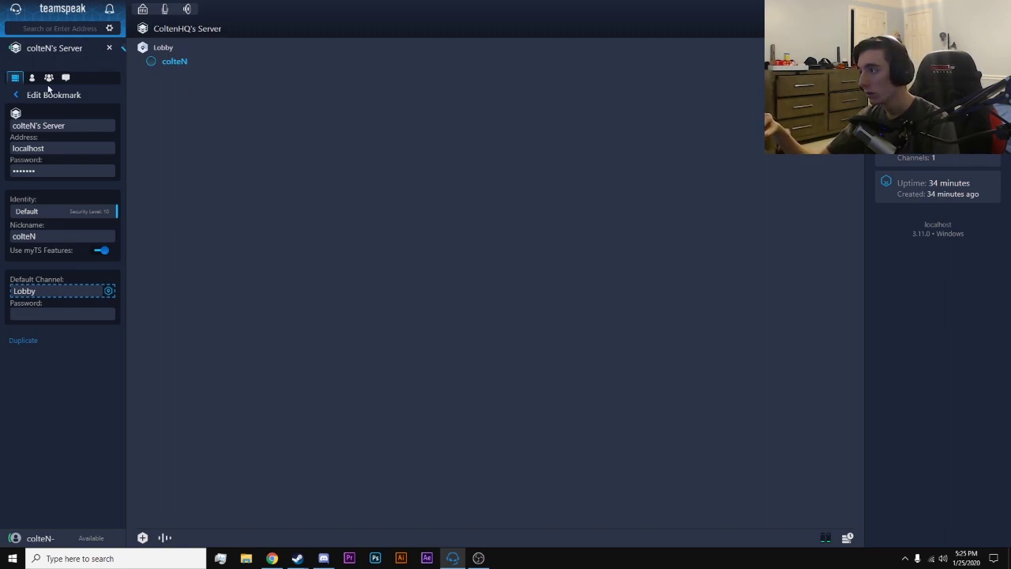
{"action": "left_click", "coordinate": [20, 95]}
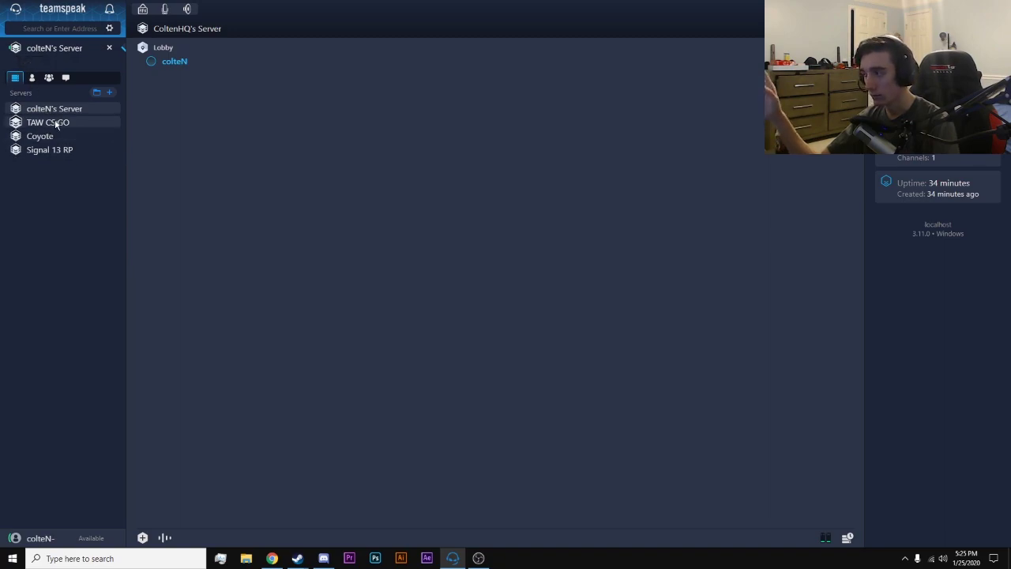
- Try to connect to the Coyote server, switch back and forth between it and the self-hosted server, and close the Coyote connection
{"action": "double_click", "coordinate": [45, 136]}
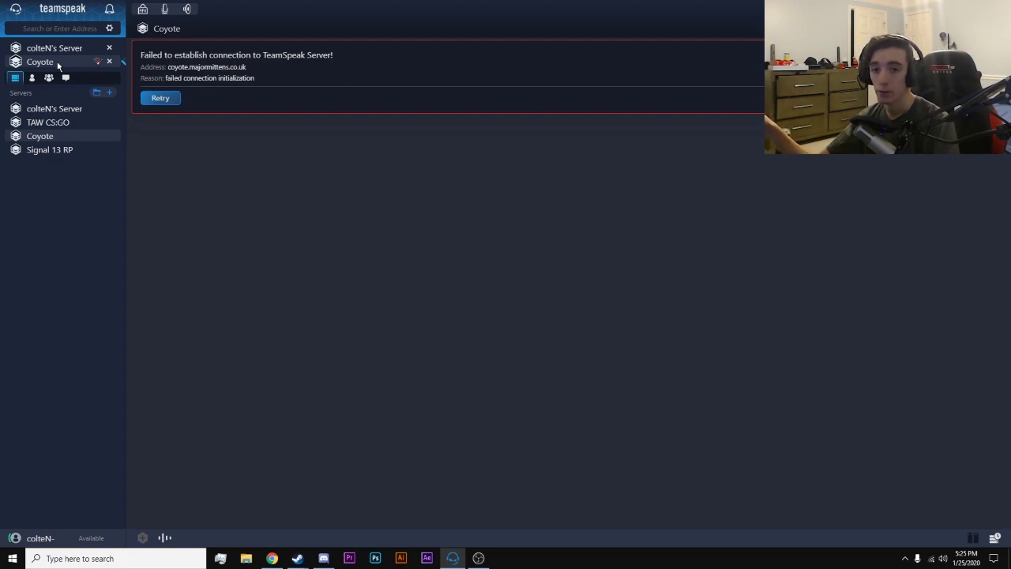
{"action": "left_click", "coordinate": [49, 48]}
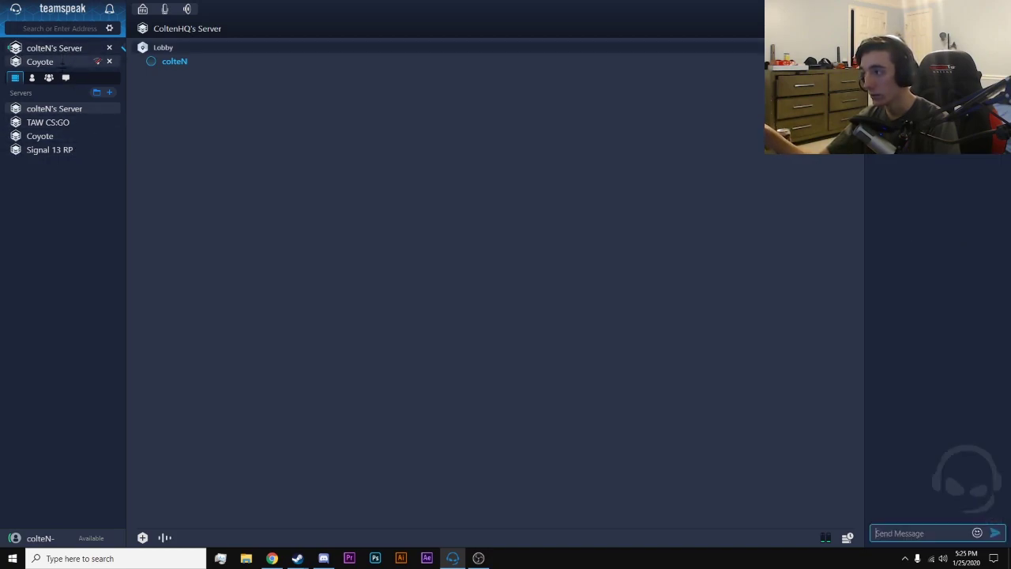
{"action": "left_click", "coordinate": [62, 64]}
{"action": "left_click", "coordinate": [65, 48]}
{"action": "left_click", "coordinate": [64, 59]}
{"action": "left_click", "coordinate": [64, 49]}
{"action": "left_click", "coordinate": [63, 62]}
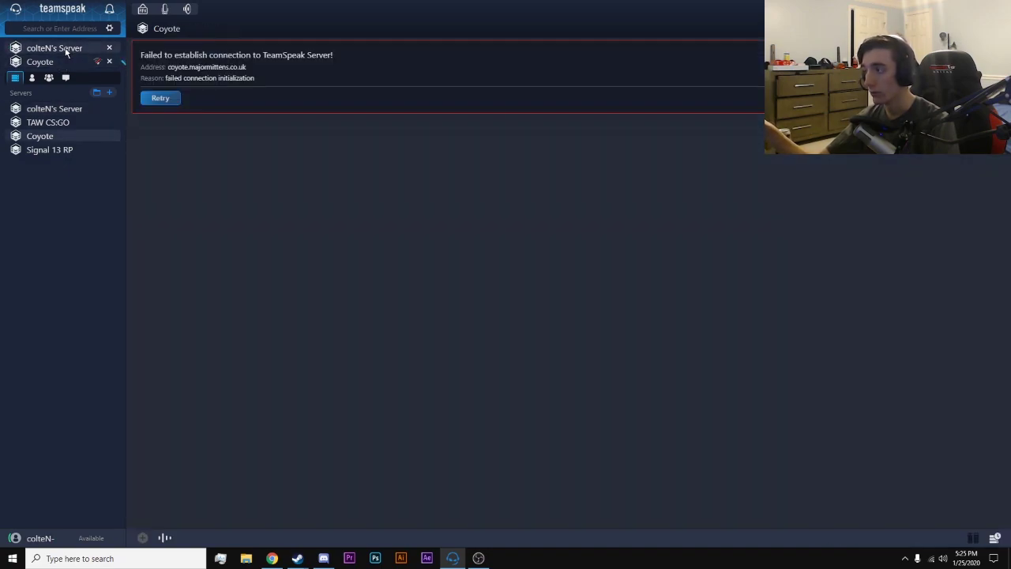
{"action": "left_click", "coordinate": [68, 47]}
{"action": "left_click", "coordinate": [64, 50]}
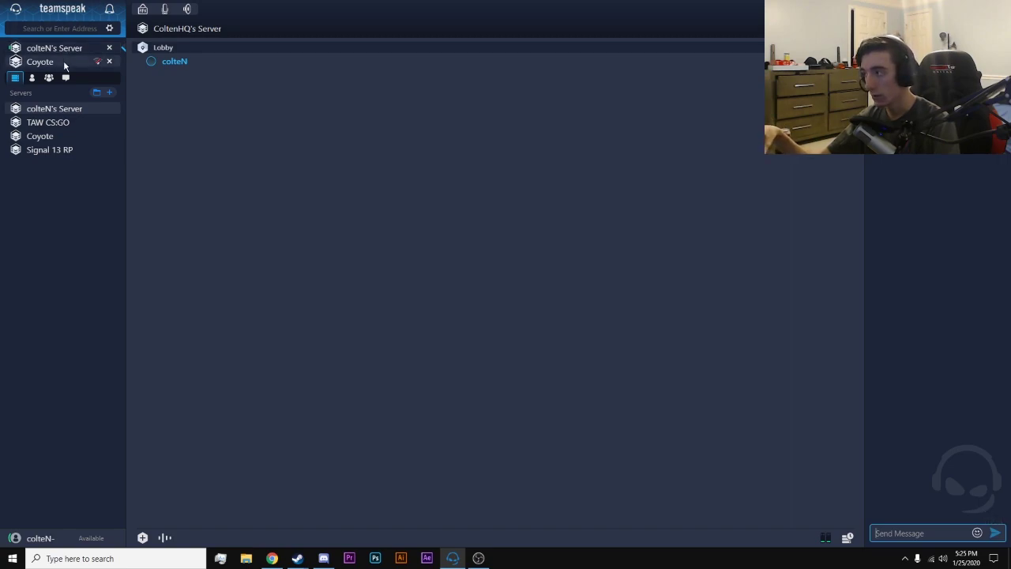
{"action": "left_click", "coordinate": [63, 61]}
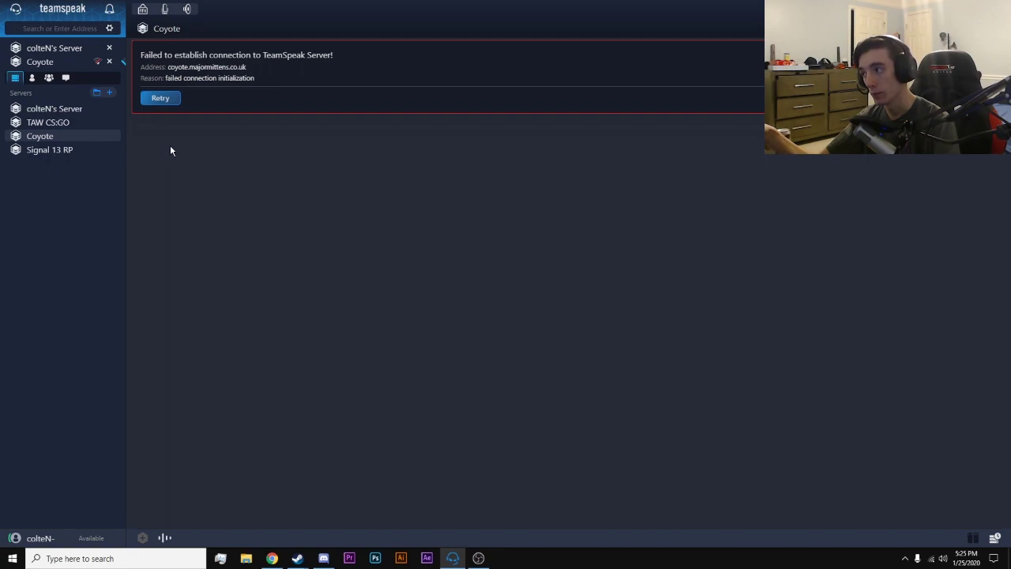
{"action": "left_click", "coordinate": [64, 50]}
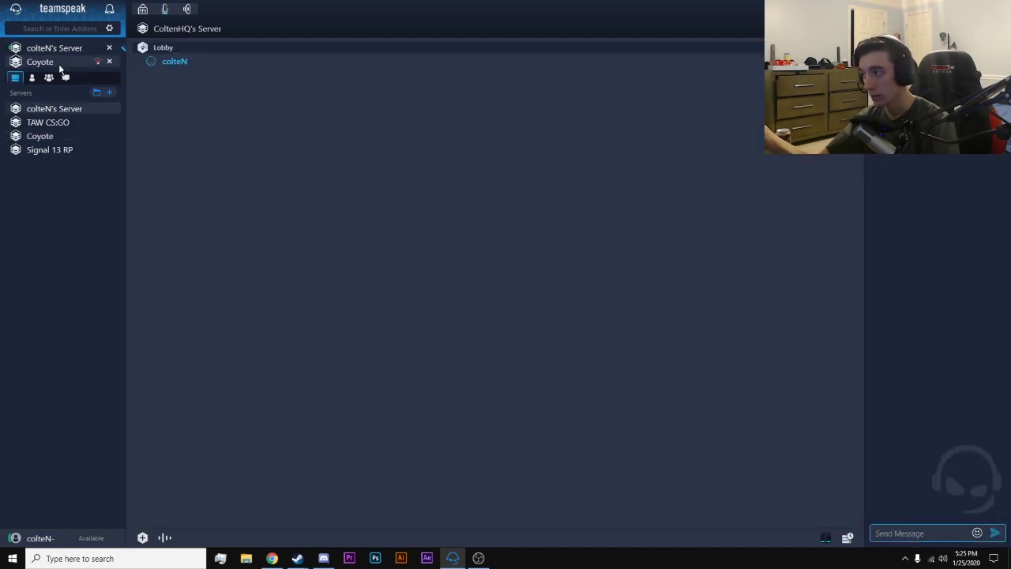
{"action": "left_click", "coordinate": [51, 63]}
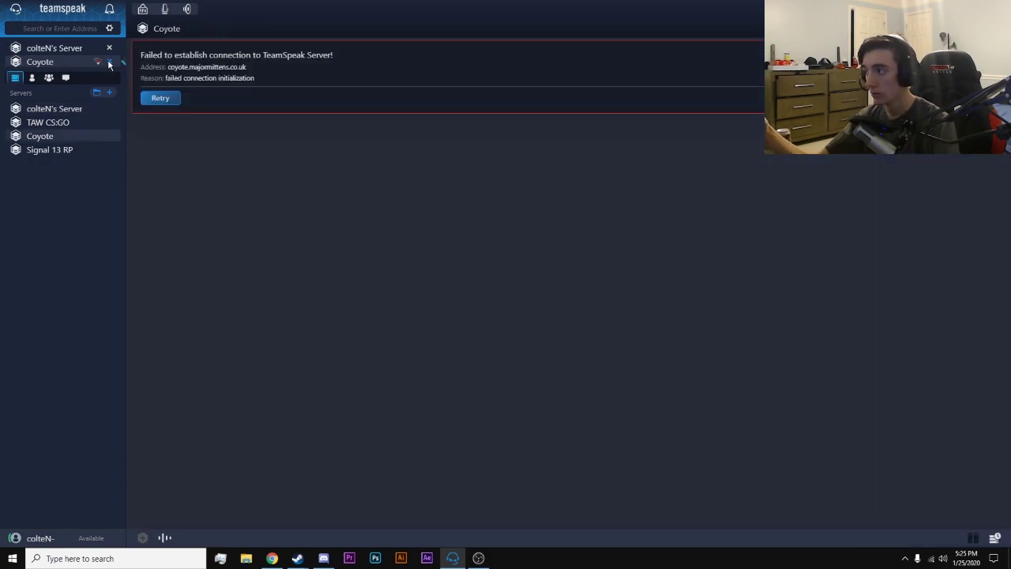
{"action": "left_click", "coordinate": [109, 62]}
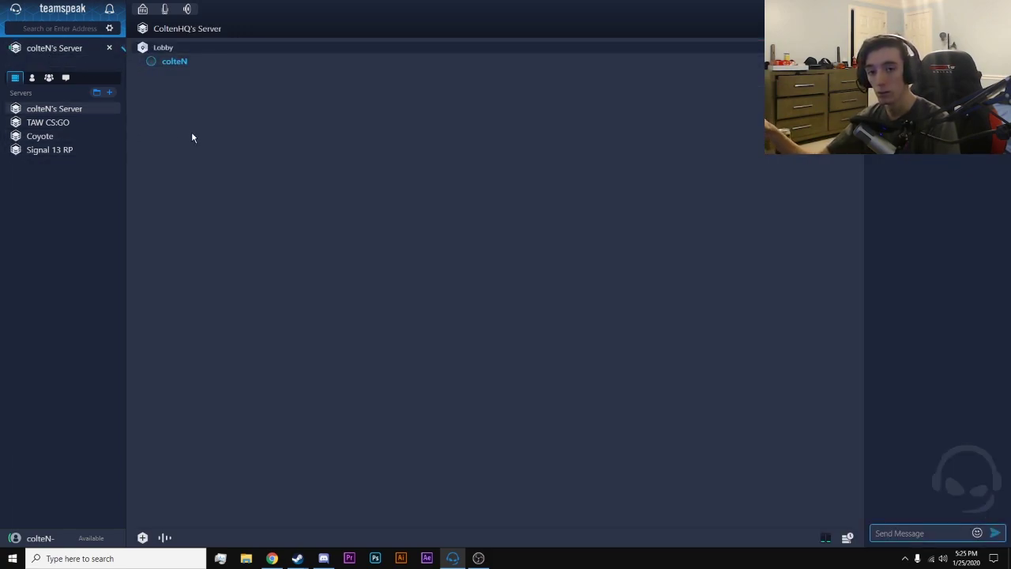
- Try out the Light theme in the application's appearance settings and restore the Dark theme
{"action": "left_click", "coordinate": [110, 28]}
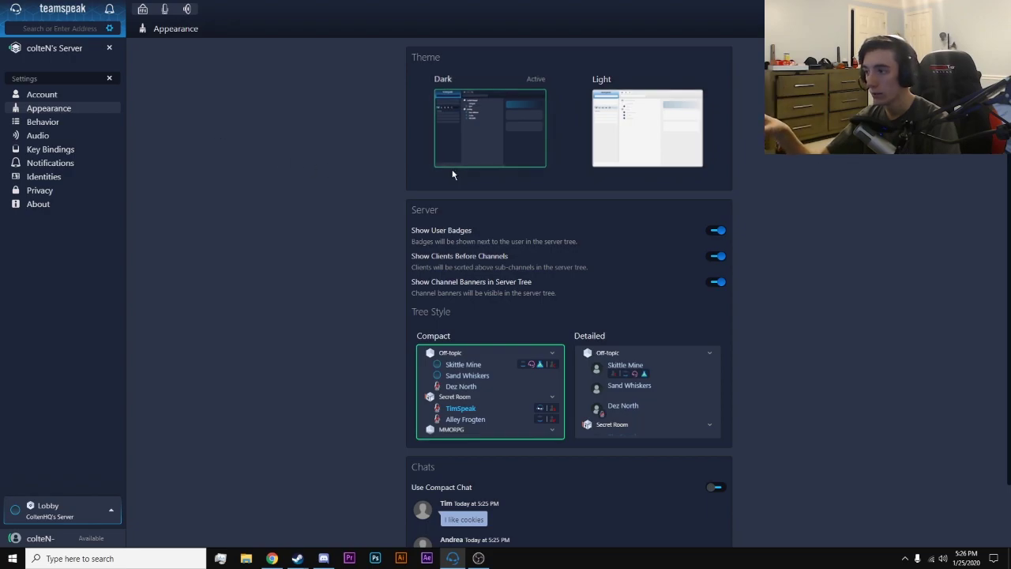
{"action": "left_click", "coordinate": [634, 145]}
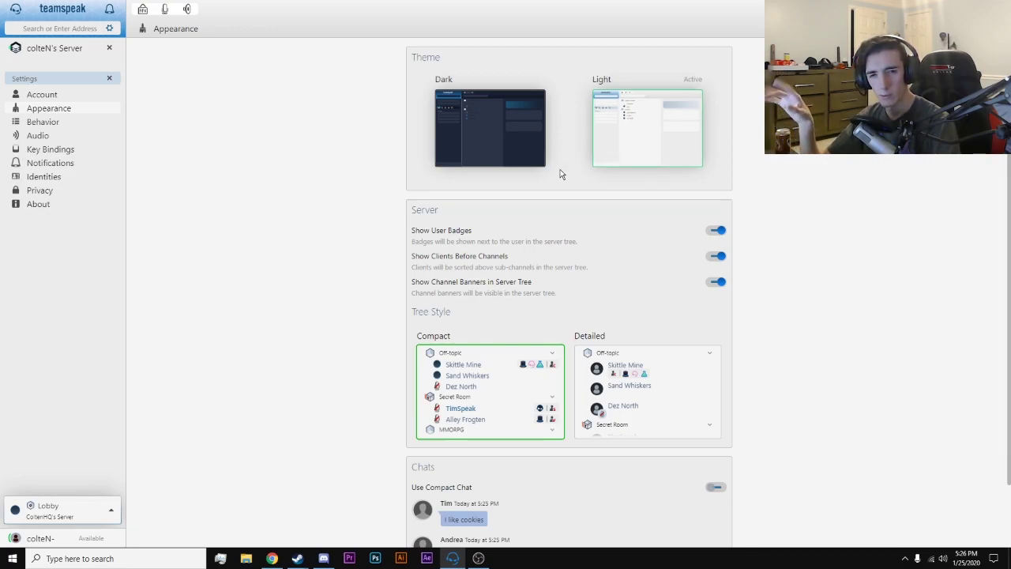
{"action": "left_click", "coordinate": [485, 146]}
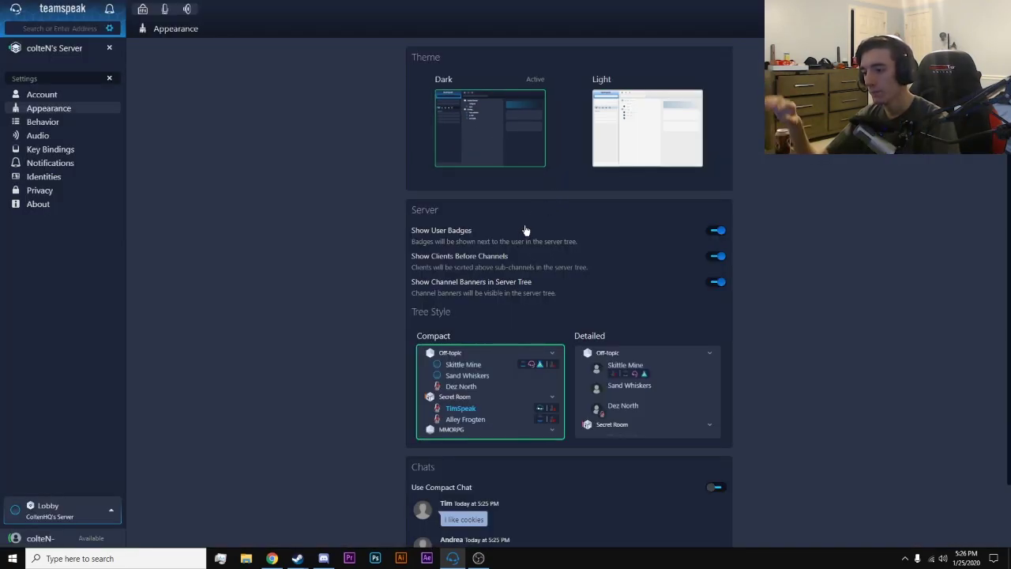
- Preview the Use Compact Chat option by enabling it and disabling it again
{"action": "scroll", "coordinate": [522, 231], "scroll_direction": "down", "scroll_amount": 1}
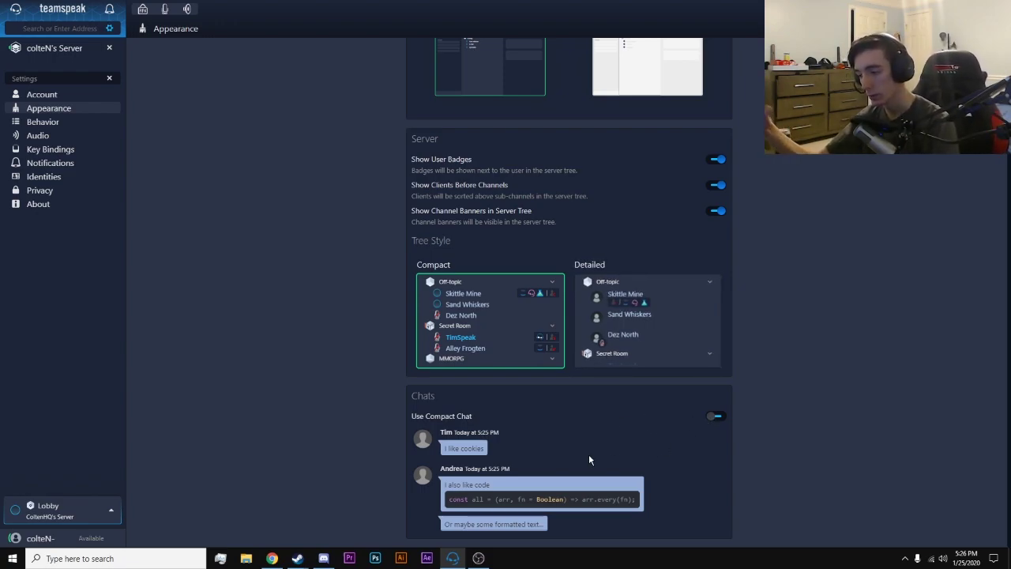
{"action": "left_click", "coordinate": [717, 417]}
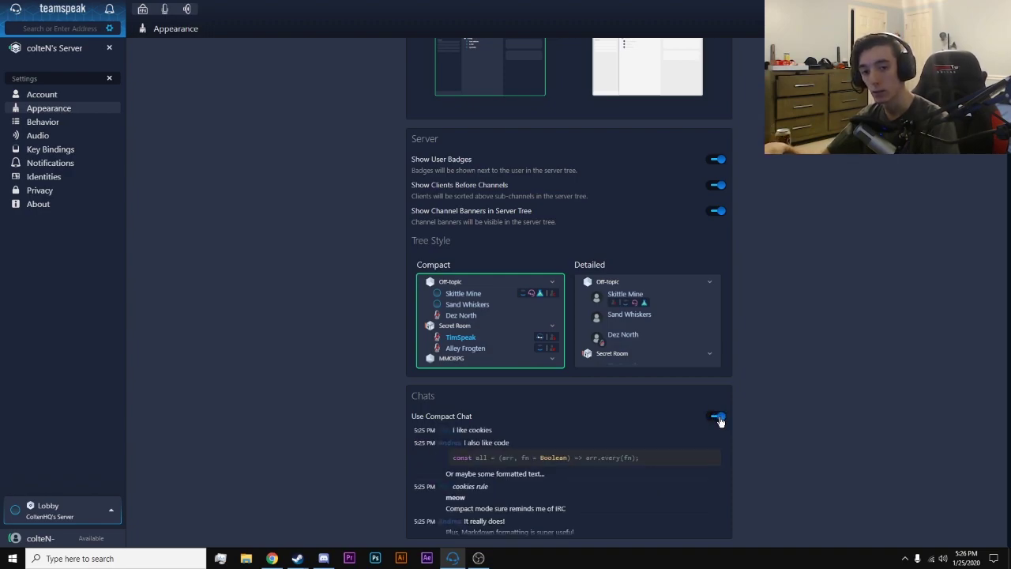
{"action": "left_click", "coordinate": [717, 417]}
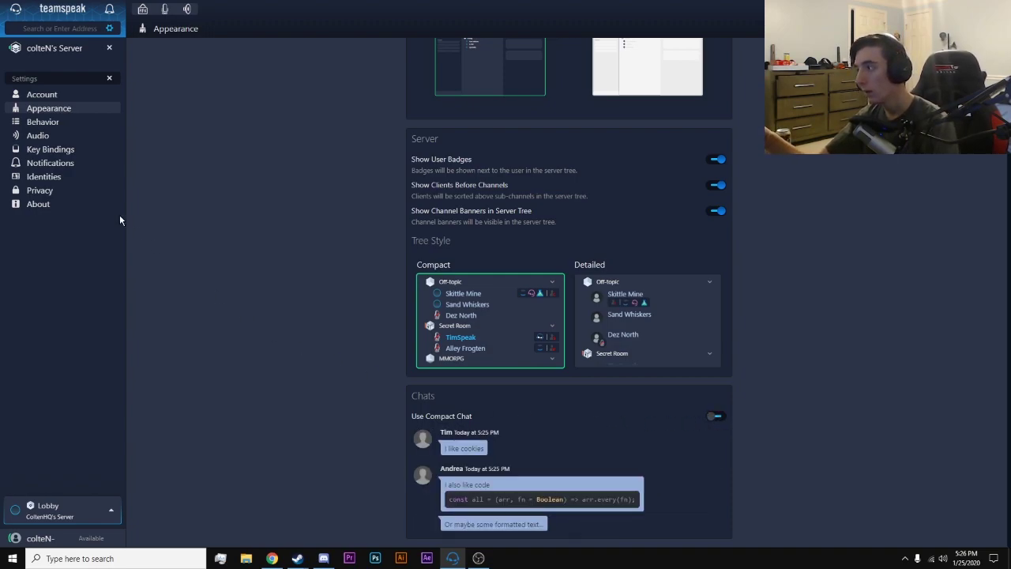
- Review the Behavior, Audio and Key Bindings settings
{"action": "left_click", "coordinate": [70, 128]}
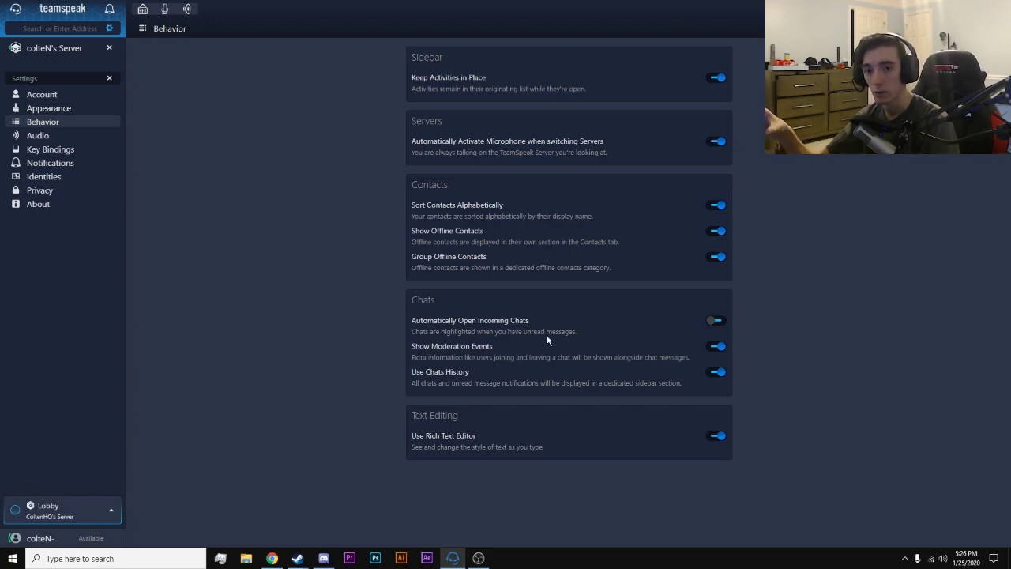
{"action": "left_click", "coordinate": [46, 137]}
{"action": "scroll", "coordinate": [364, 192], "scroll_direction": "down", "scroll_amount": 3}
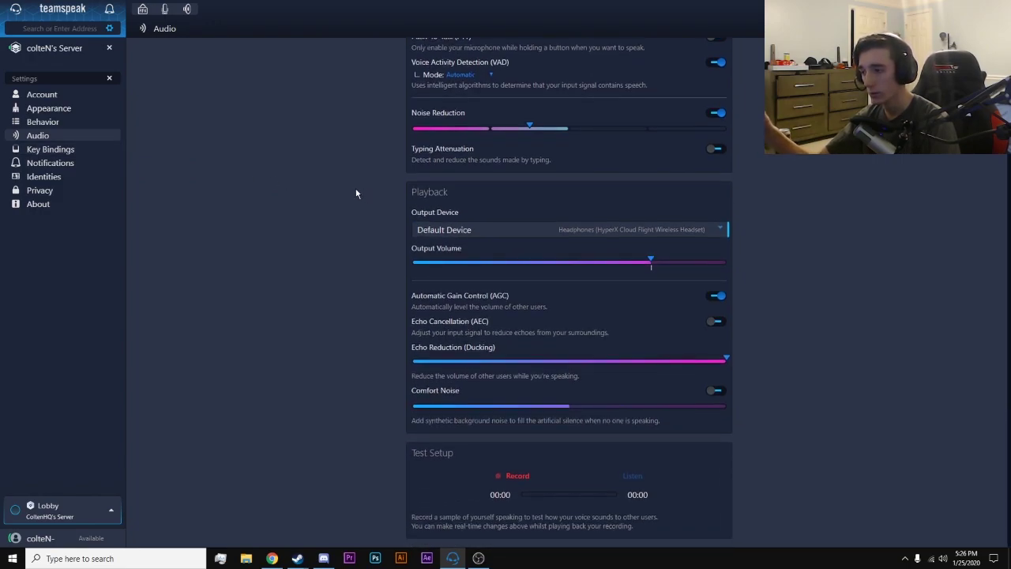
{"action": "scroll", "coordinate": [350, 176], "scroll_direction": "up", "scroll_amount": 3}
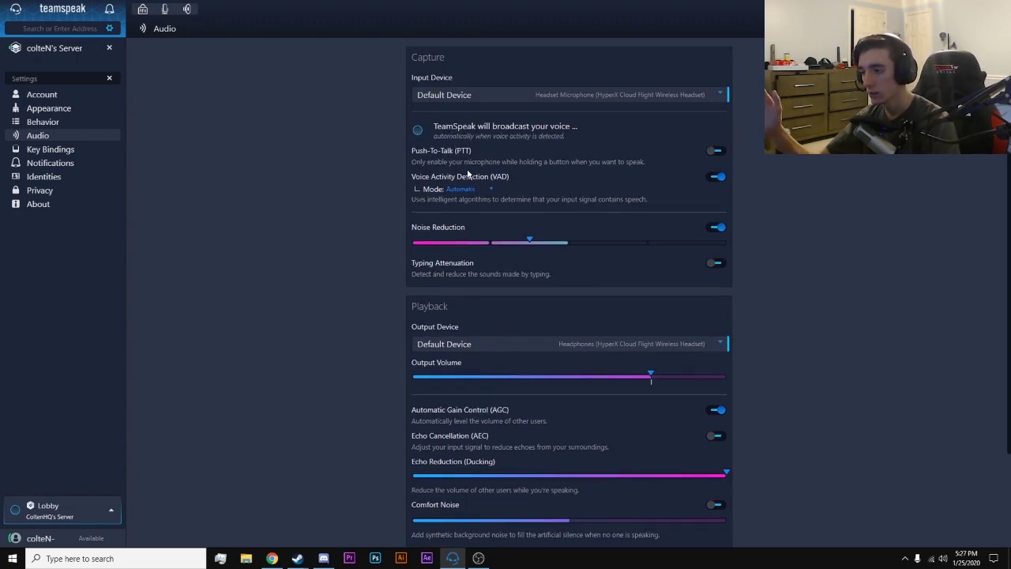
{"action": "left_click", "coordinate": [68, 154]}
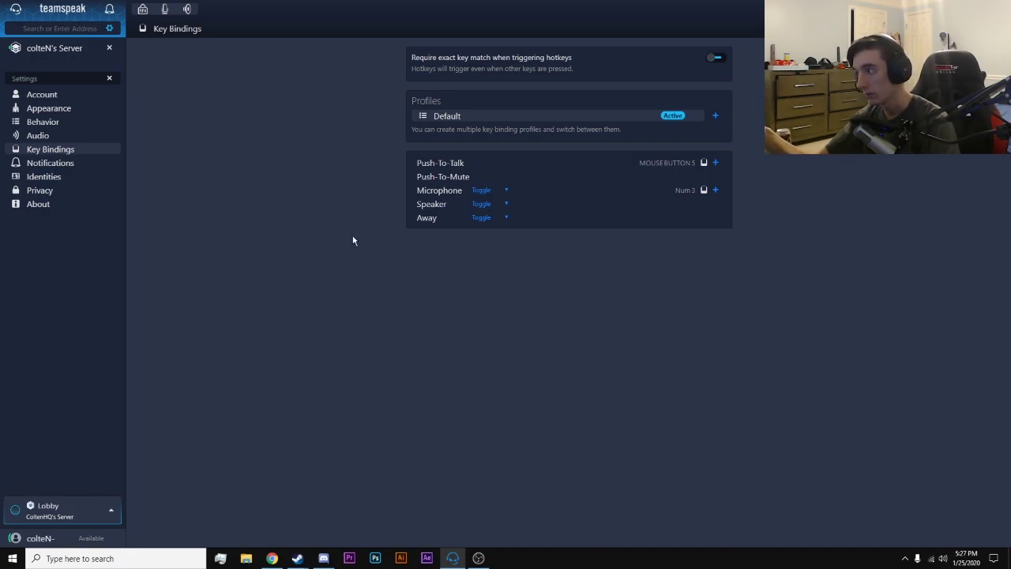
- Look through the Notifications, Identities and Privacy settings, including the full list of sound notification events
{"action": "left_click", "coordinate": [75, 164]}
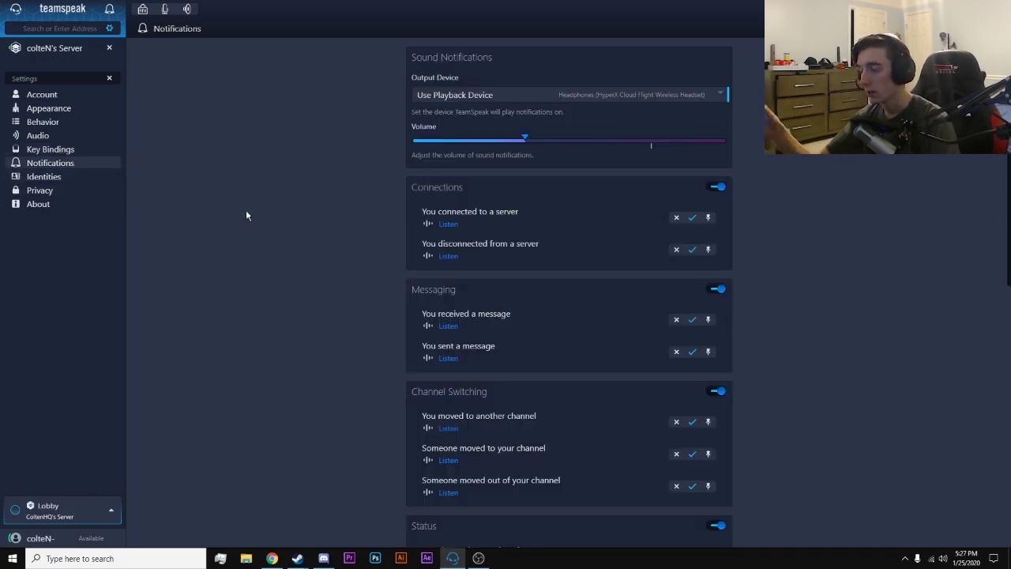
{"action": "scroll", "coordinate": [369, 207], "scroll_direction": "down", "scroll_amount": 5}
{"action": "scroll", "coordinate": [368, 208], "scroll_direction": "down", "scroll_amount": 1}
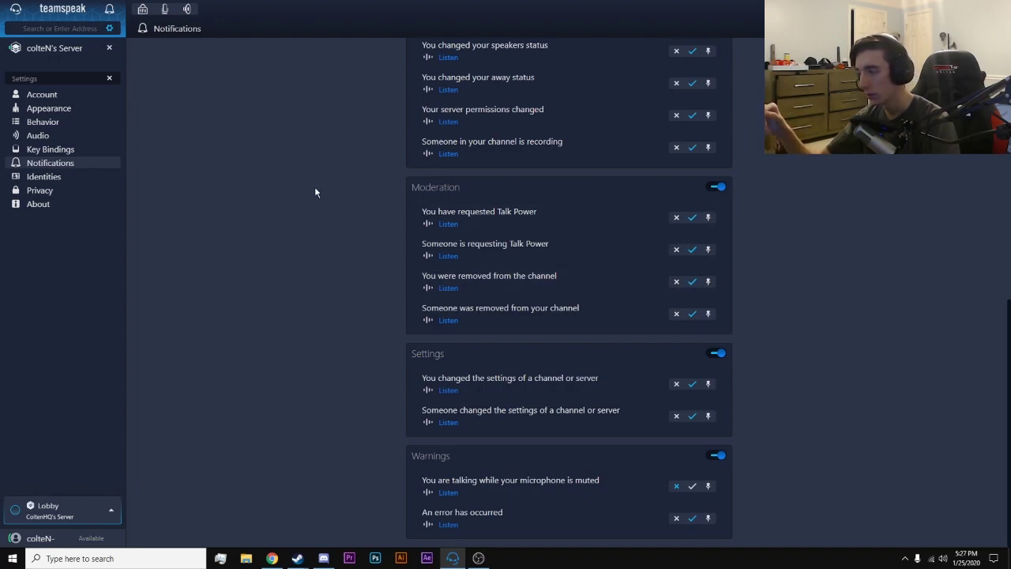
{"action": "scroll", "coordinate": [320, 187], "scroll_direction": "up", "scroll_amount": 3}
{"action": "left_click", "coordinate": [79, 177]}
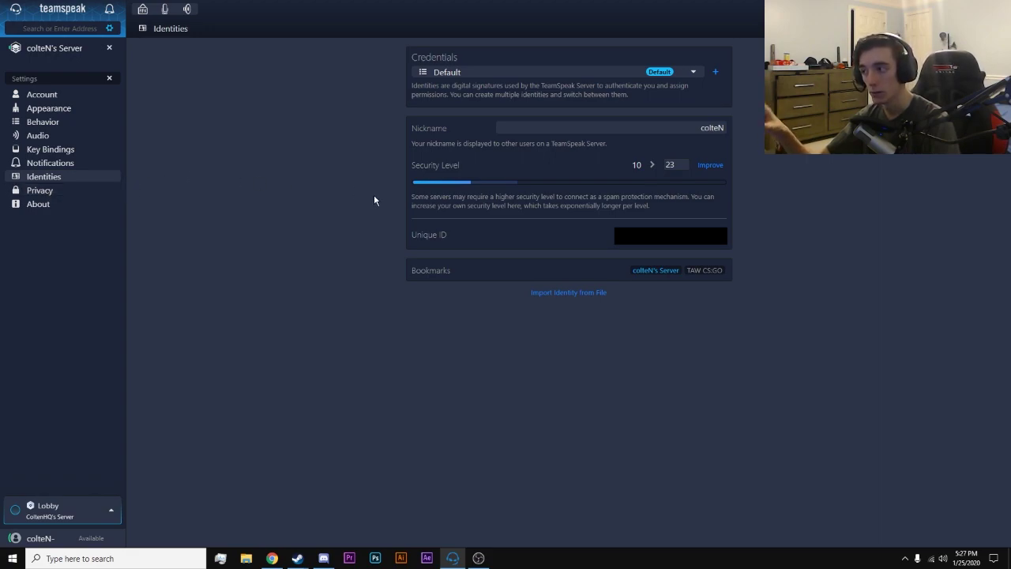
{"action": "left_click", "coordinate": [43, 194]}
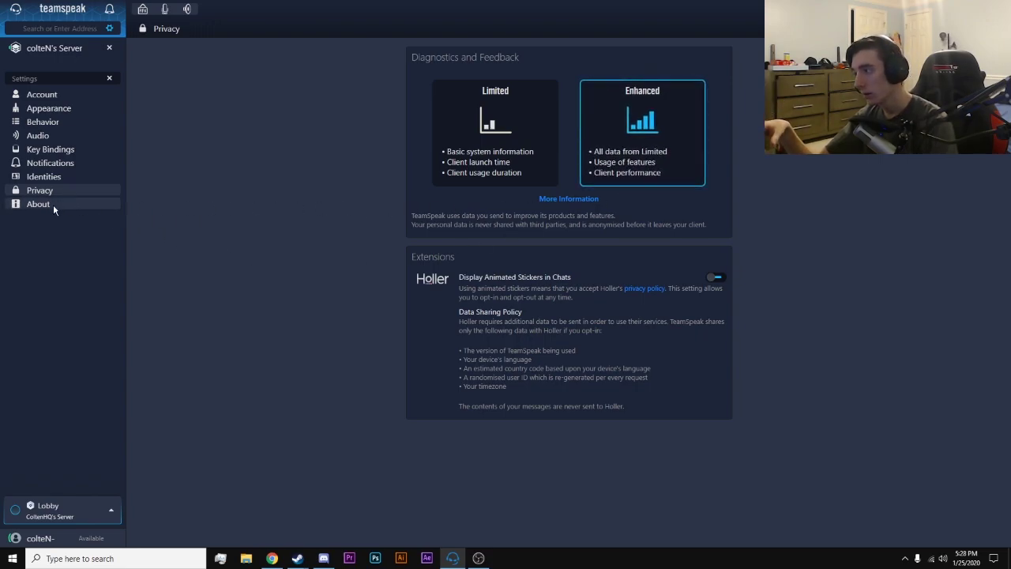
- Expand and read the full 5.0.0-beta.19 update notes in the About settings, and return to the About overview
{"action": "left_click", "coordinate": [50, 203]}
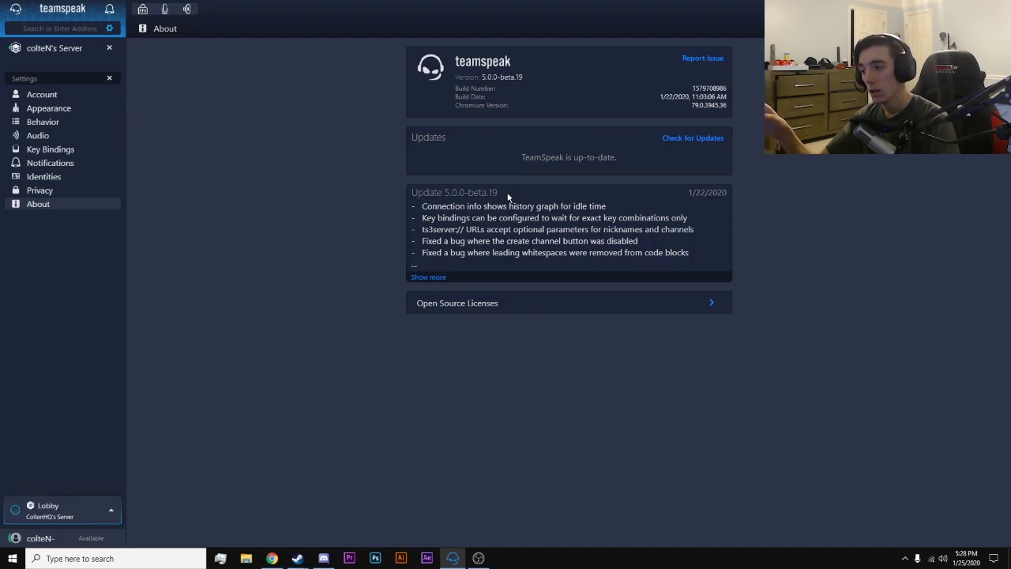
{"action": "left_click", "coordinate": [430, 278]}
{"action": "scroll", "coordinate": [582, 269], "scroll_direction": "down", "scroll_amount": 10}
{"action": "scroll", "coordinate": [584, 275], "scroll_direction": "down", "scroll_amount": 12}
{"action": "scroll", "coordinate": [583, 273], "scroll_direction": "up", "scroll_amount": 15}
{"action": "scroll", "coordinate": [580, 272], "scroll_direction": "up", "scroll_amount": 2}
{"action": "left_click", "coordinate": [142, 28]}
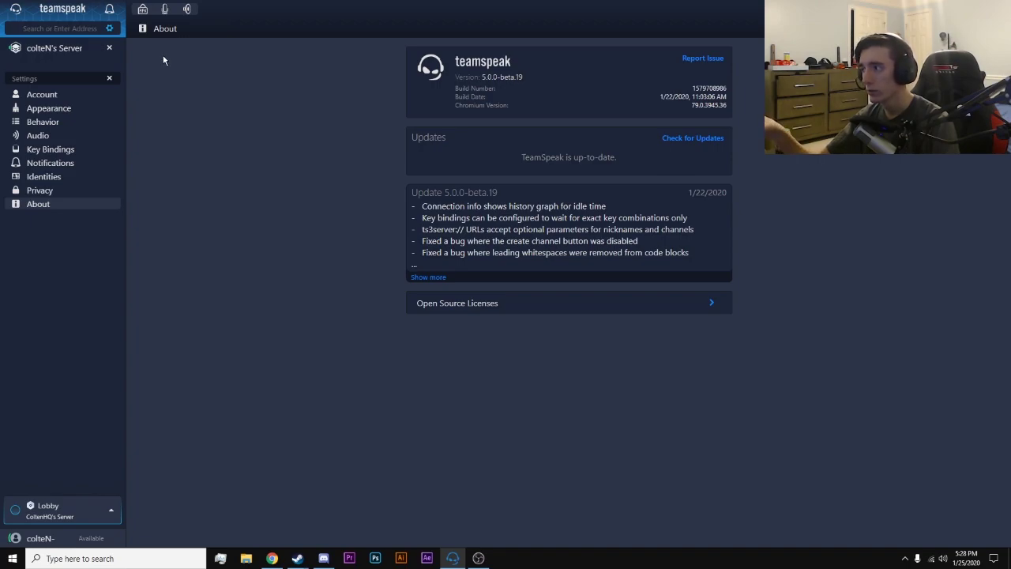
- Return to the self-hosted server and browse the Contacts, Group Chats and Chats History lists before showing the server bookmarks again
{"action": "left_click", "coordinate": [39, 49]}
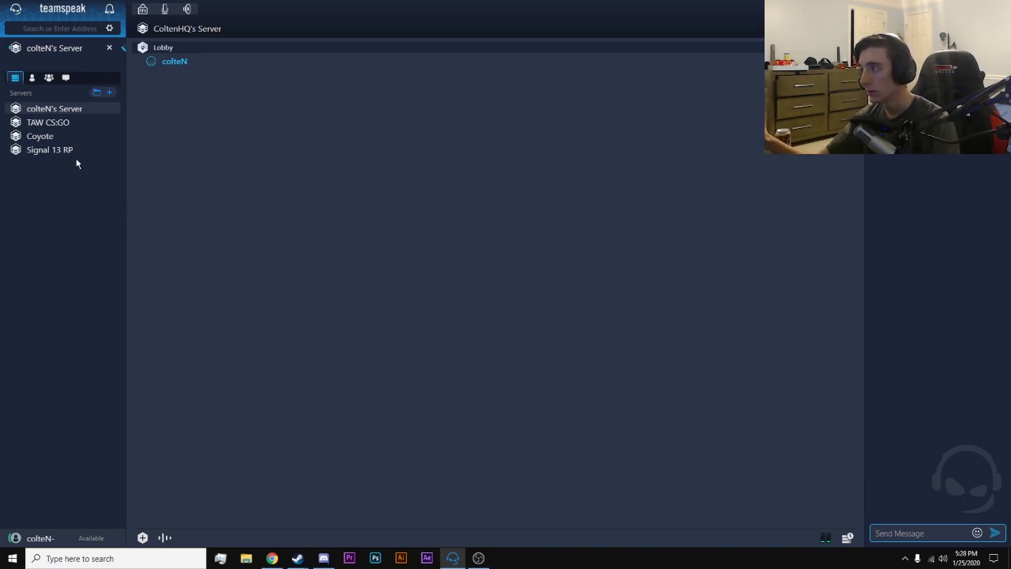
{"action": "left_click", "coordinate": [32, 77]}
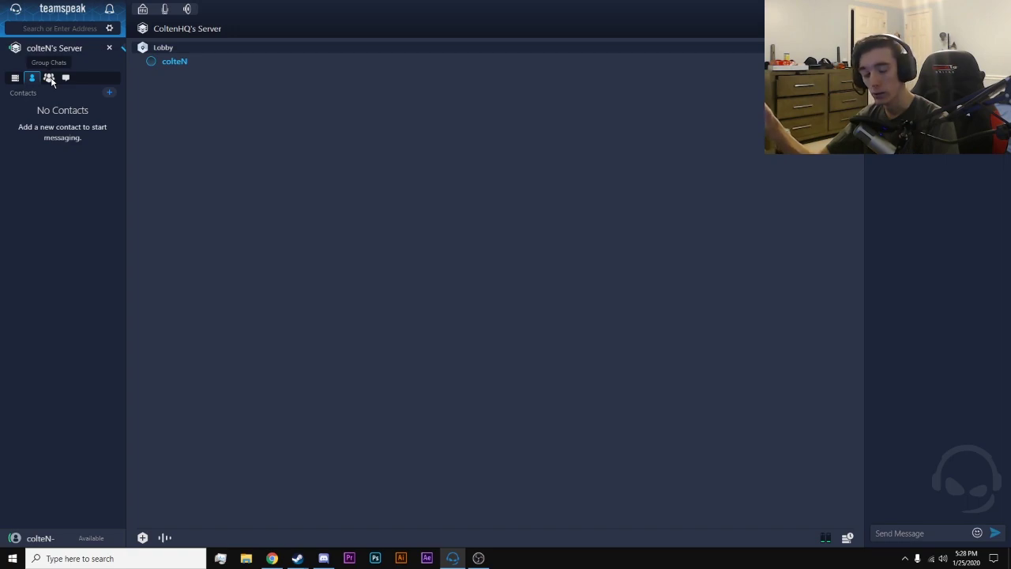
{"action": "left_click", "coordinate": [49, 78]}
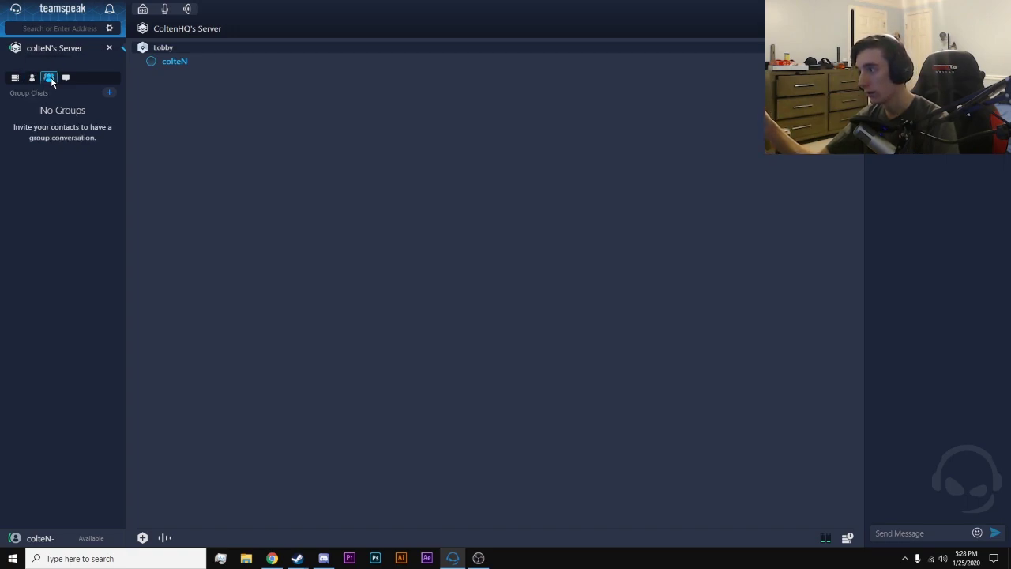
{"action": "left_click", "coordinate": [64, 79]}
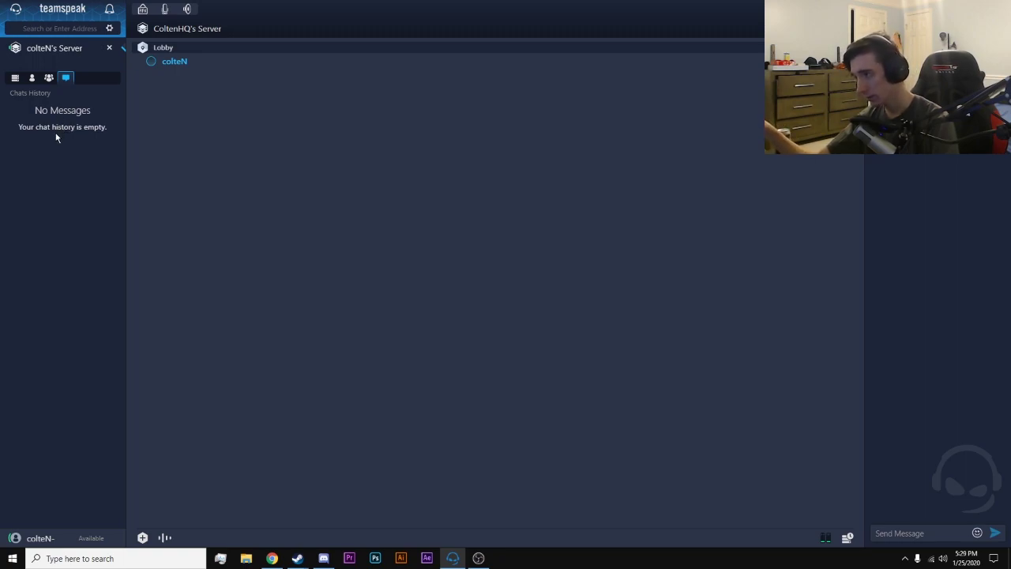
{"action": "left_click", "coordinate": [32, 79]}
{"action": "left_click", "coordinate": [50, 81]}
{"action": "left_click", "coordinate": [15, 77]}
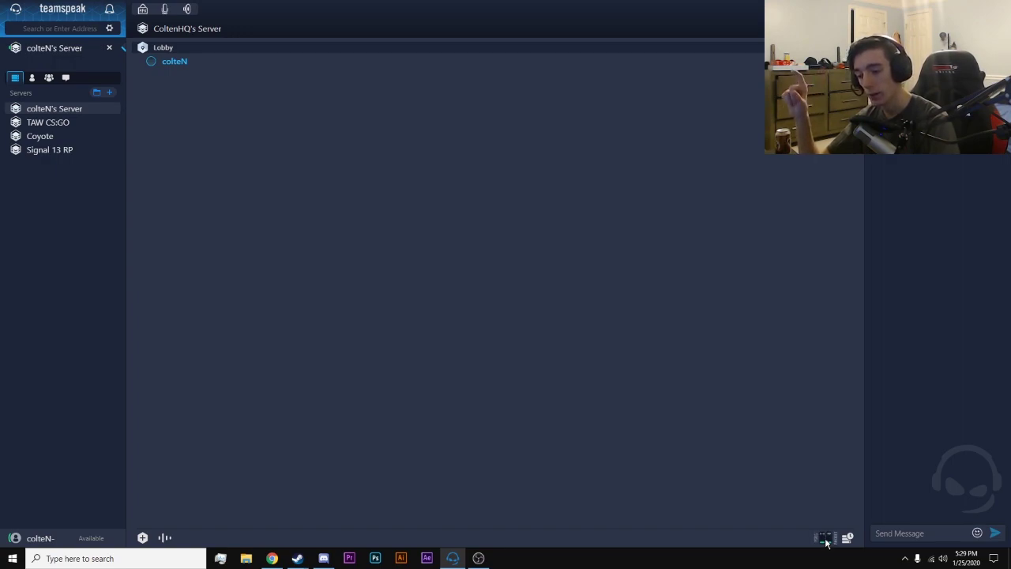
- Open the self-hosted server's Moderation Queue to view talk power requests
{"action": "mouse_move", "coordinate": [829, 541]}
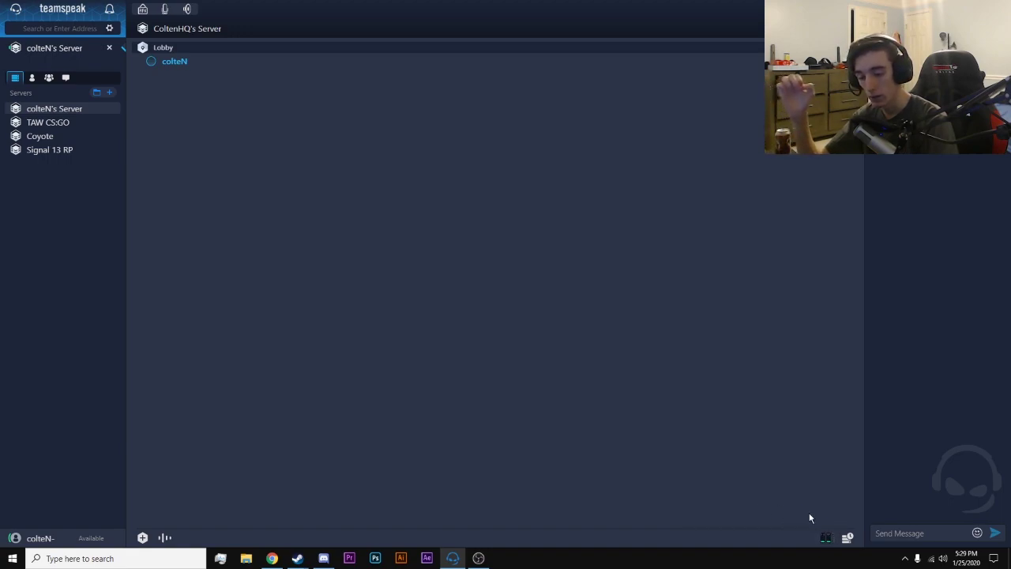
{"action": "left_click", "coordinate": [846, 541]}
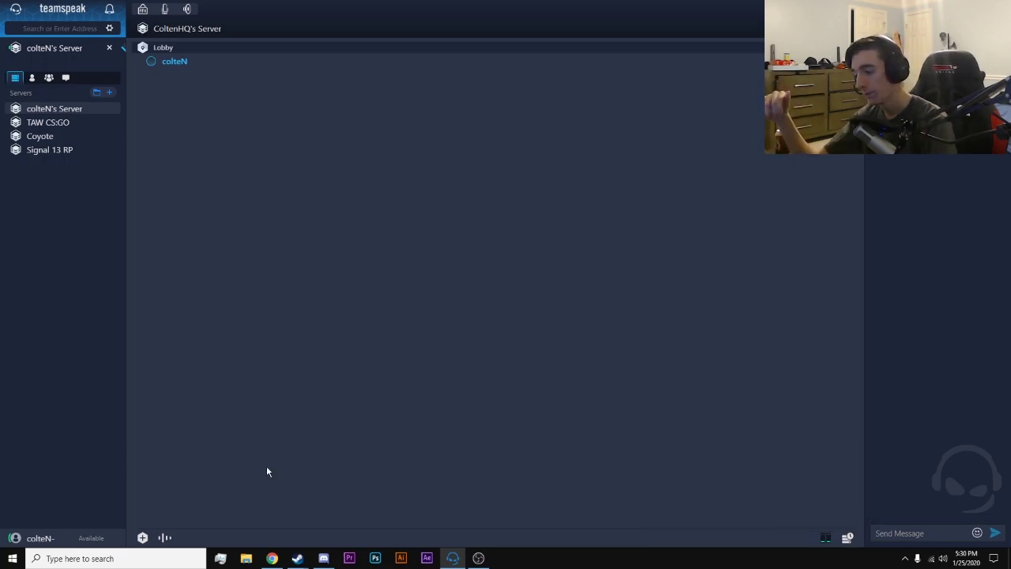
{"action": "left_click", "coordinate": [173, 540]}
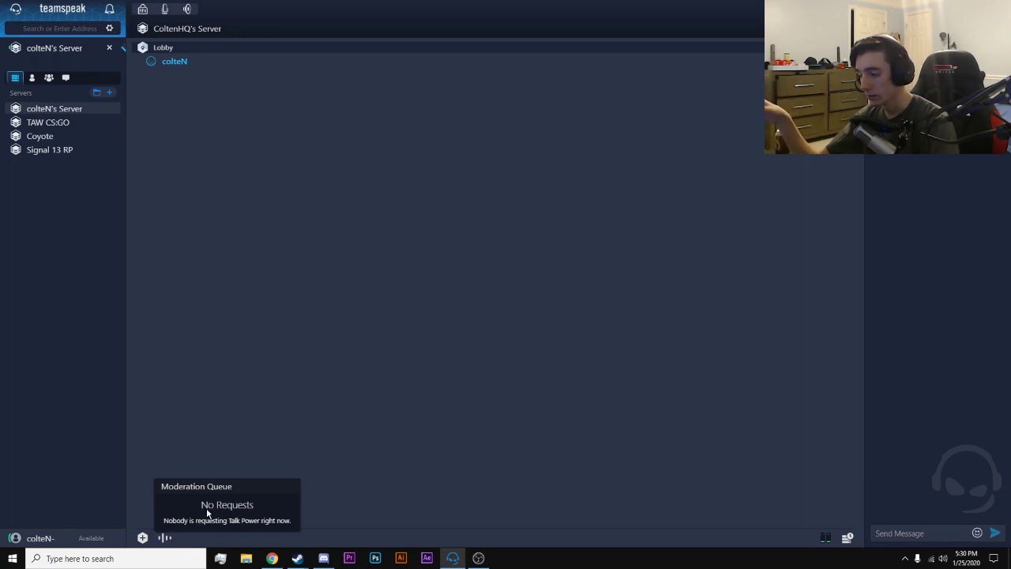